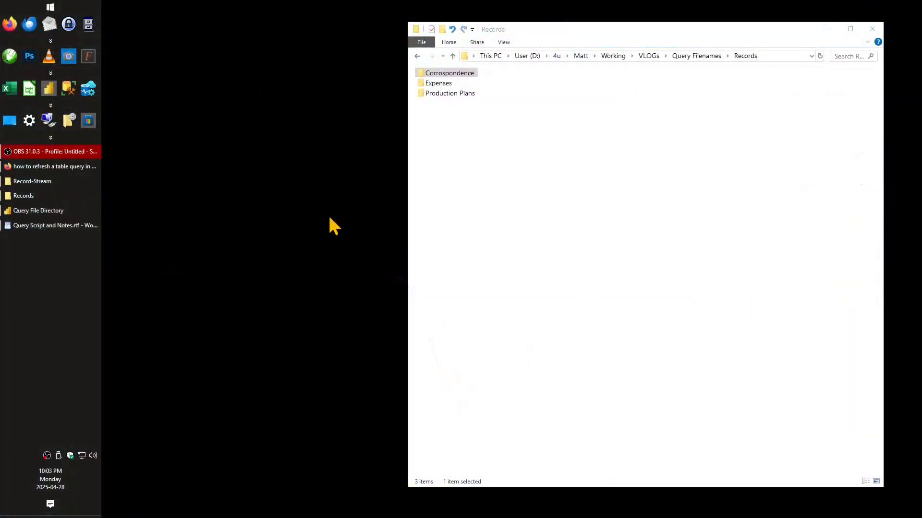
Create a blank workbook in Excel and load the file list of the Records\Corrospondence folder as a query table
click(18, 89)
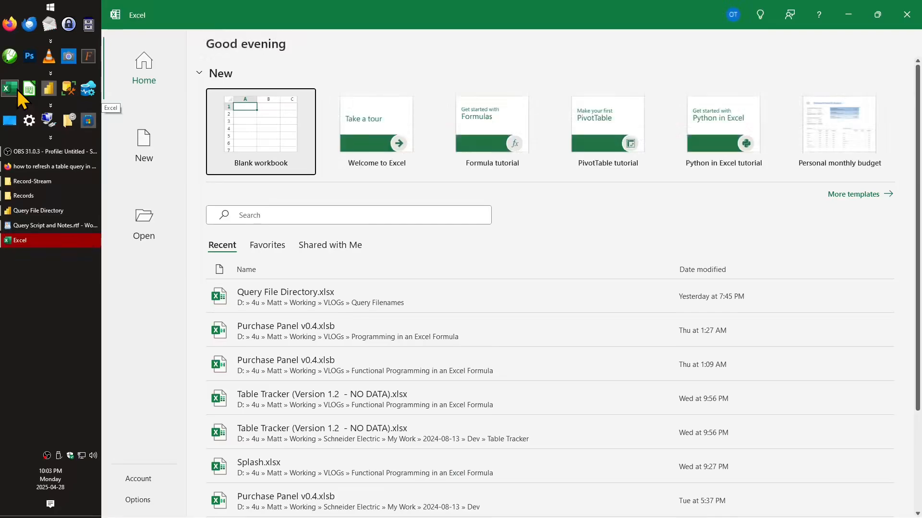
click(219, 134)
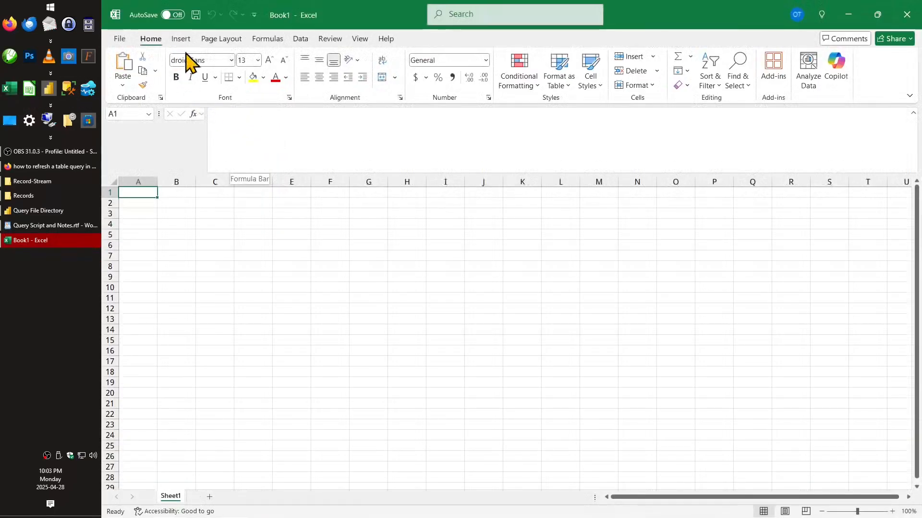
click(300, 40)
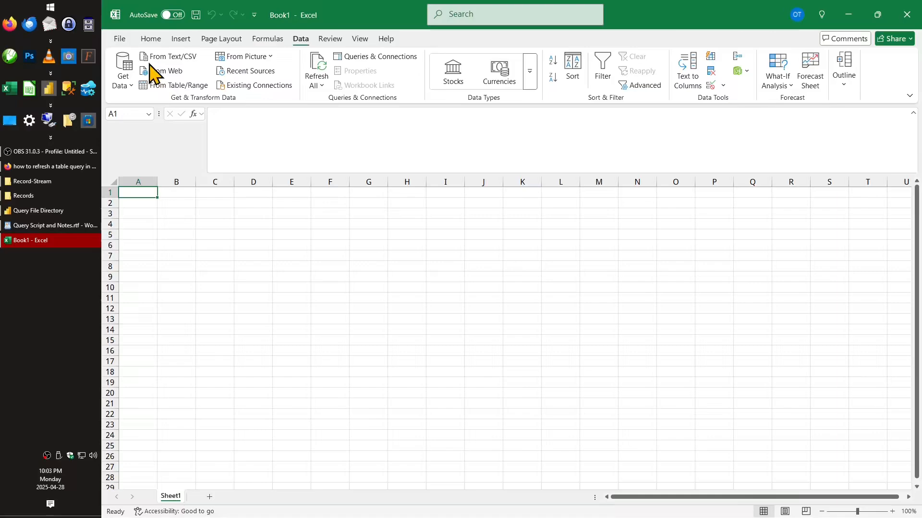
click(132, 87)
mouse_move(133, 108)
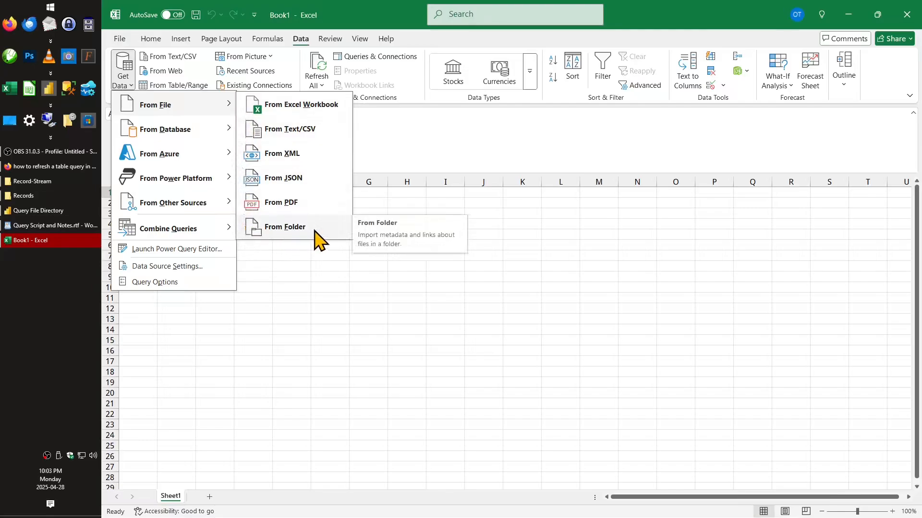
click(284, 227)
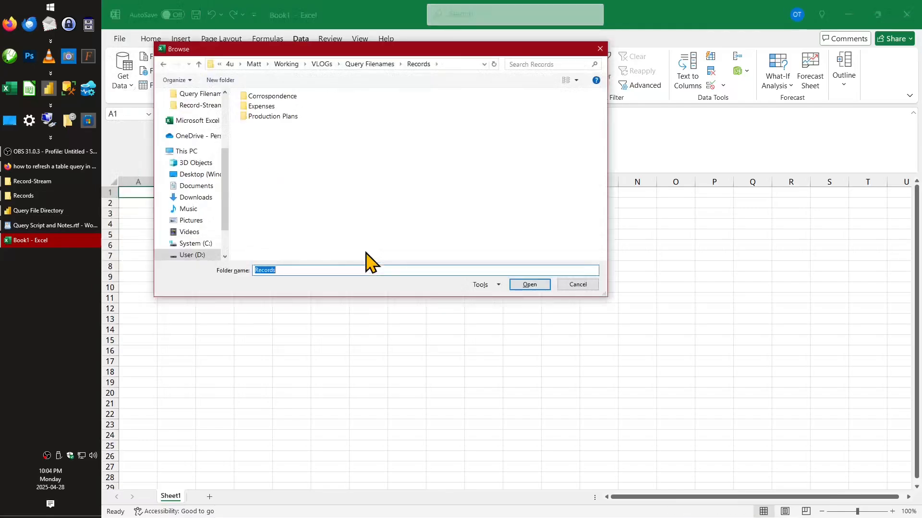
double_click(293, 97)
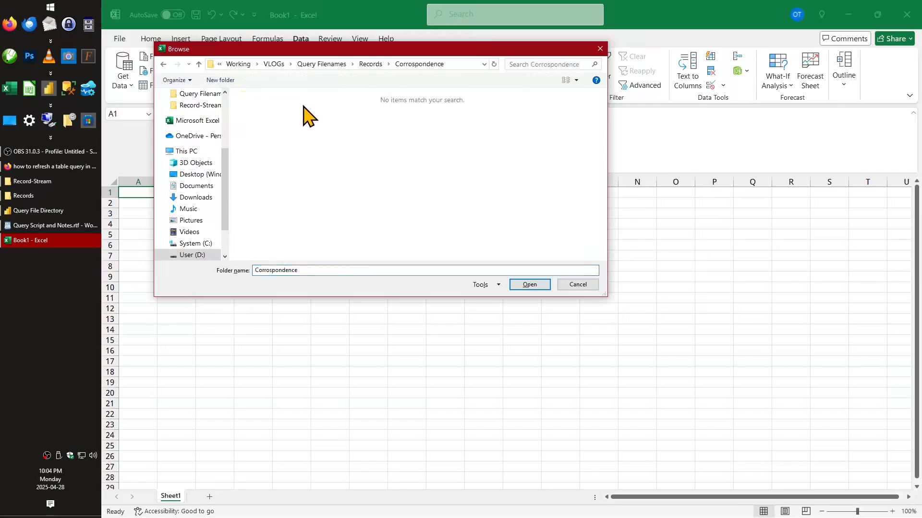
click(535, 287)
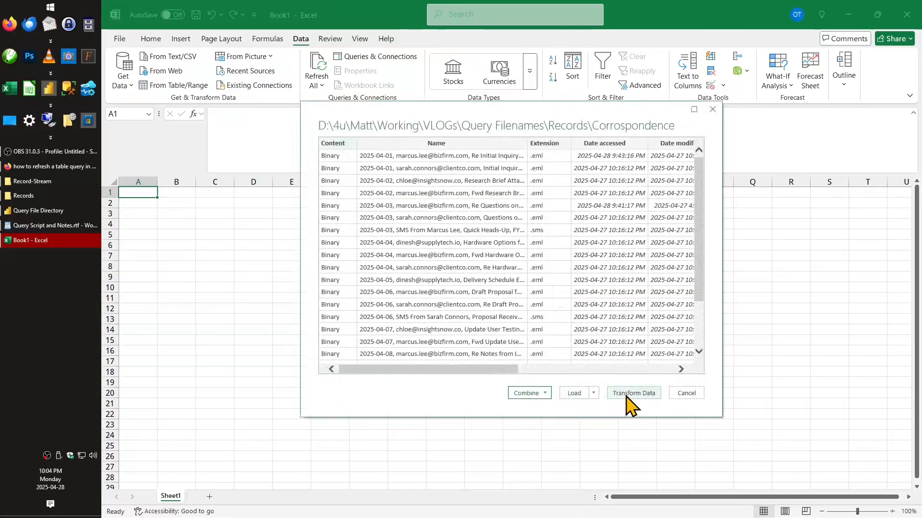
click(574, 393)
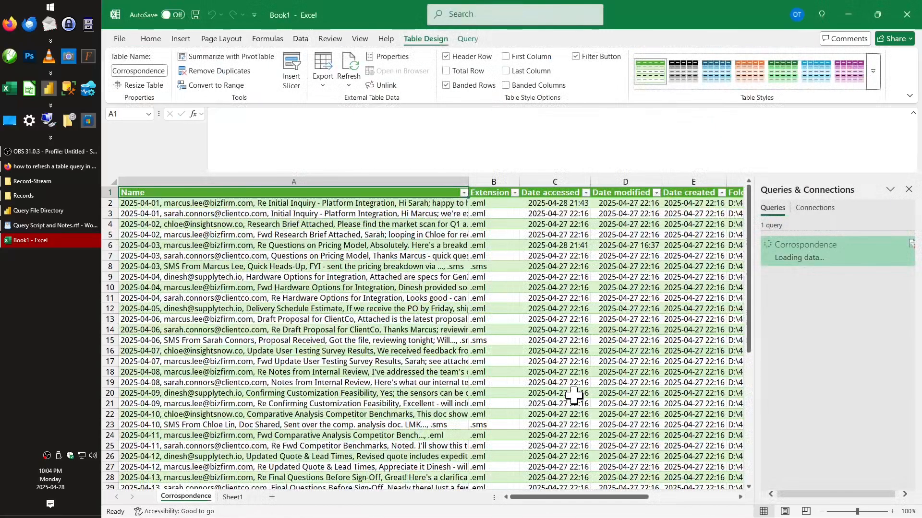
Auto-fit the width of the Name column in the loaded table and look through its rows
drag(494, 182, 733, 181)
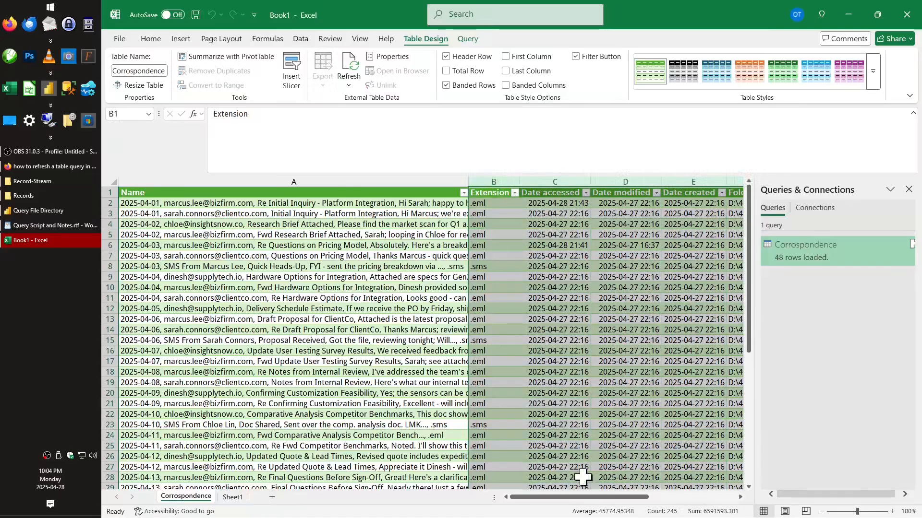
mouse_move(581, 497)
mouse_down()
mouse_move(631, 493)
mouse_move(581, 490)
mouse_up()
click(321, 195)
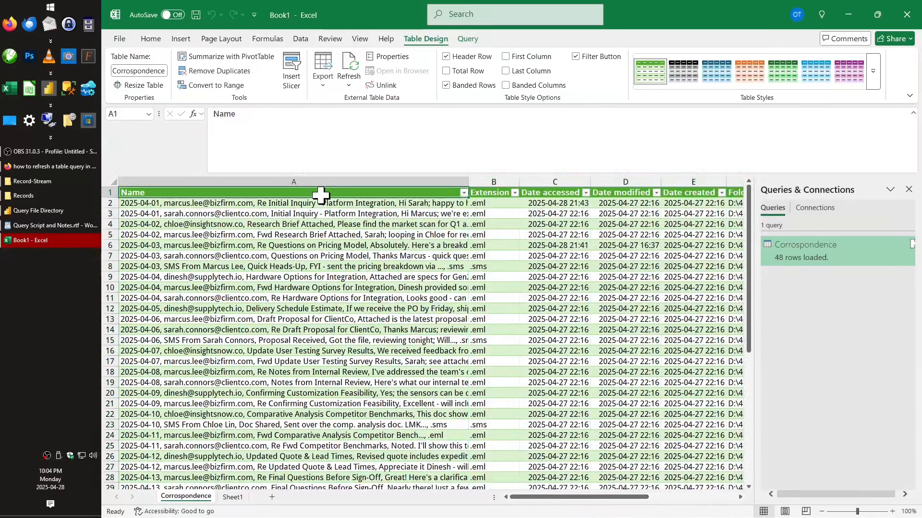
double_click(470, 184)
drag(748, 243, 748, 369)
In File Explorer, open the Corrospondence folder and read the 2025-04-03 "Re Questions on Pricing Model" email
click(849, 14)
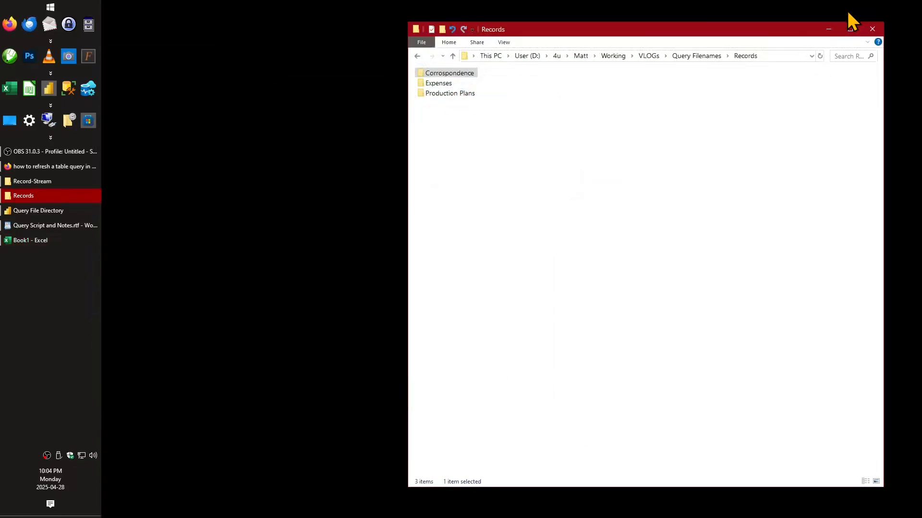
double_click(449, 74)
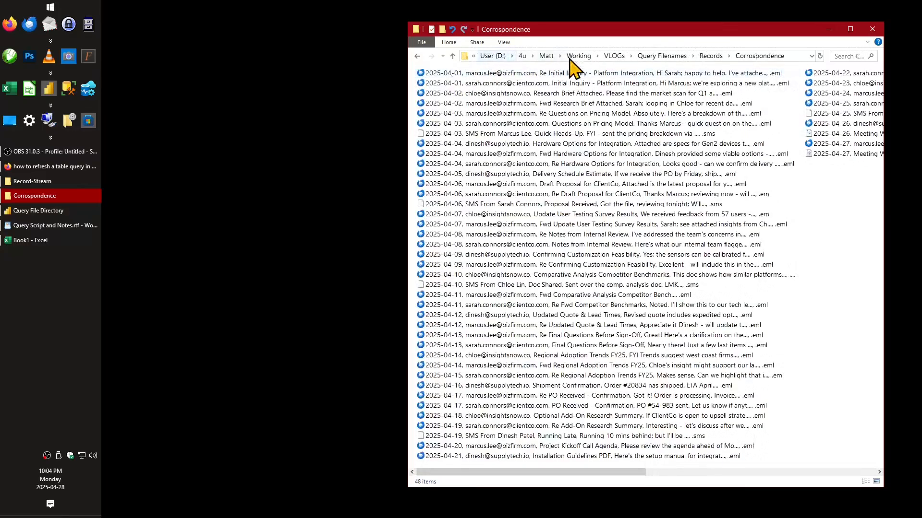
double_click(598, 113)
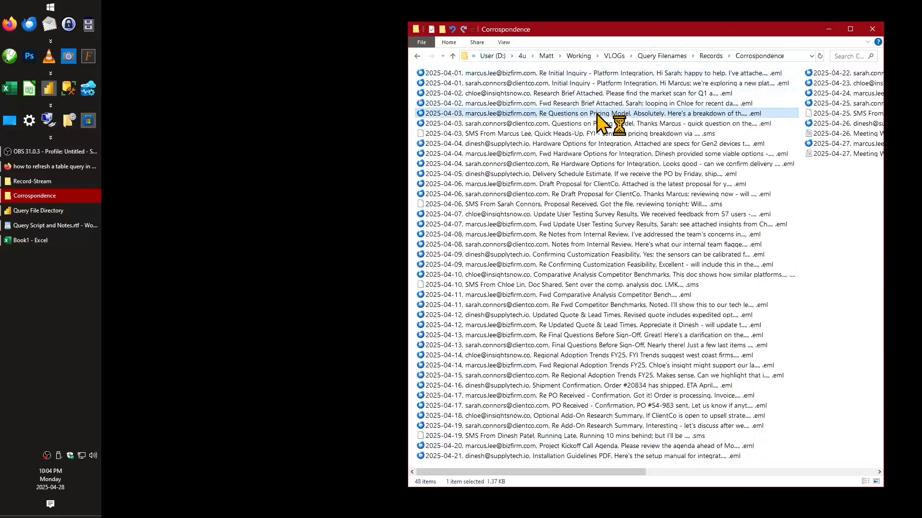
scroll(319, 243, down, 1)
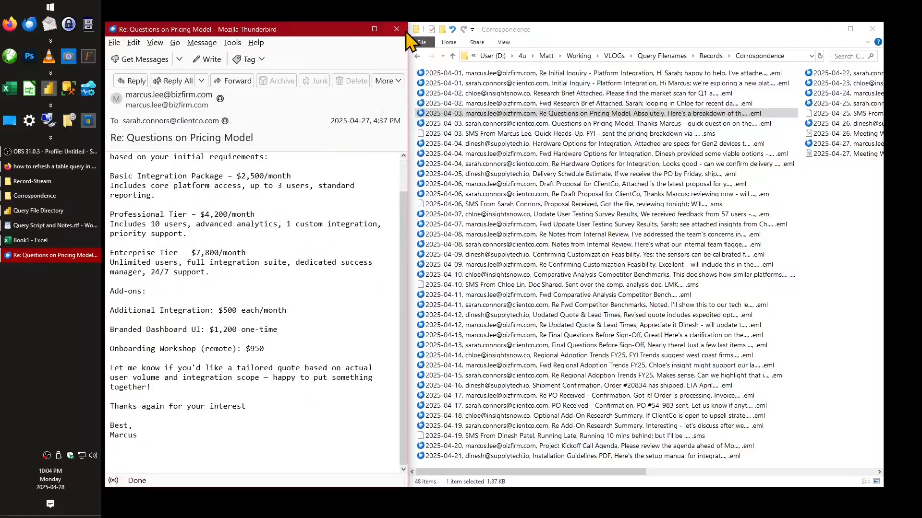
click(406, 31)
View the 2025-04-27 "Hardware Sync & Customization Notes" meeting file at the end of the Corrospondence folder
drag(537, 472, 711, 461)
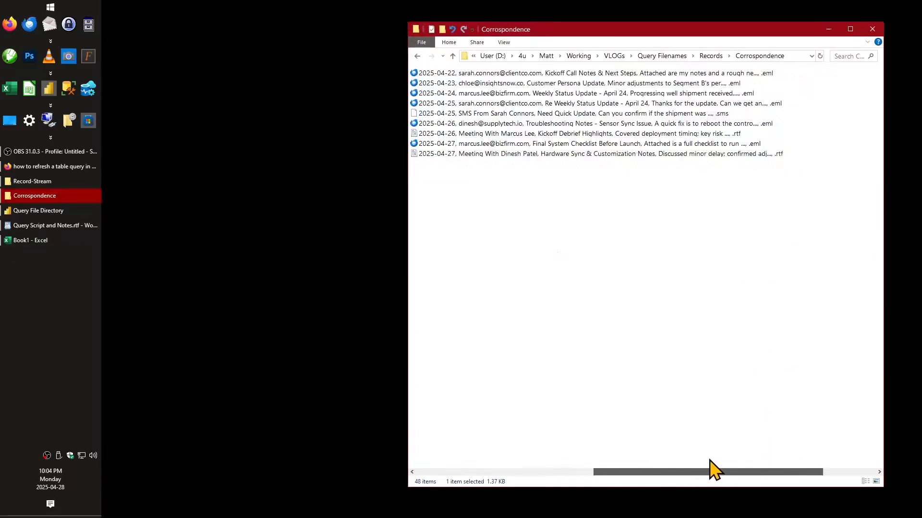
click(486, 156)
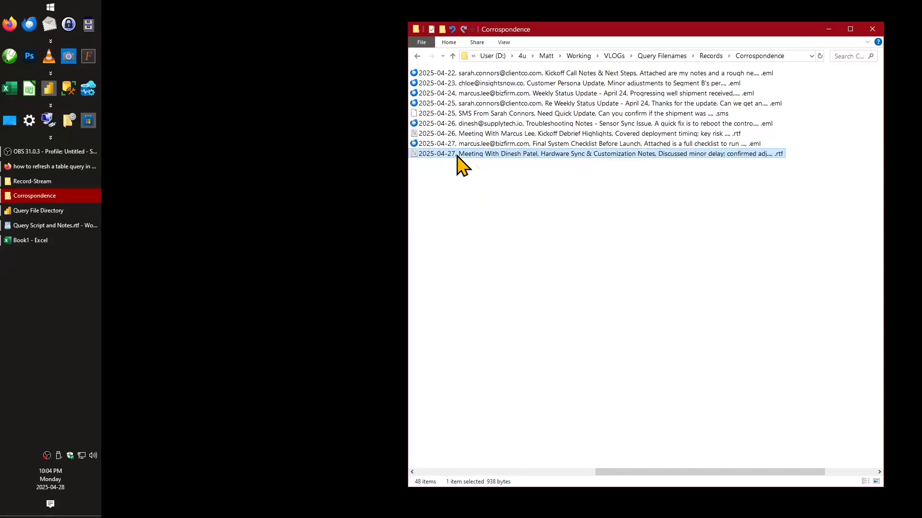
double_click(457, 156)
click(496, 27)
Open the Expenses folder within Records and view the "New Domain Purchase" receipt image from 2025-04-20
click(711, 55)
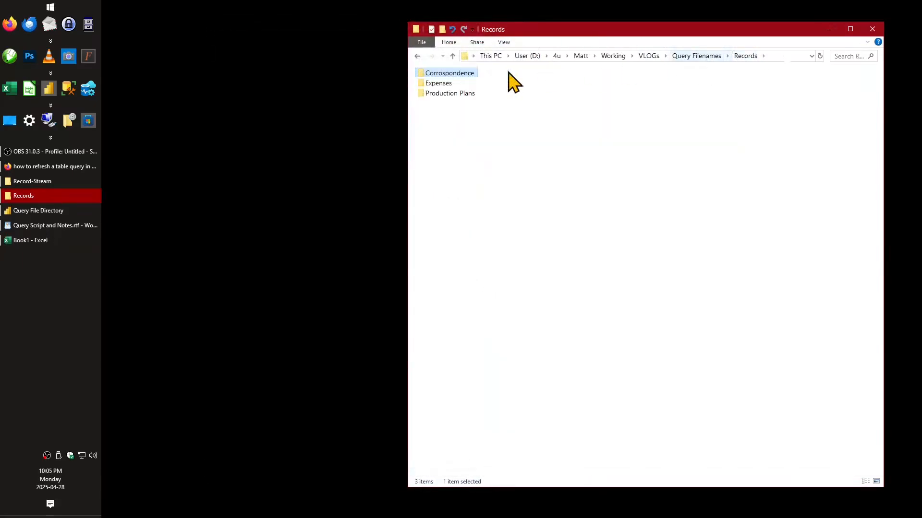
double_click(438, 84)
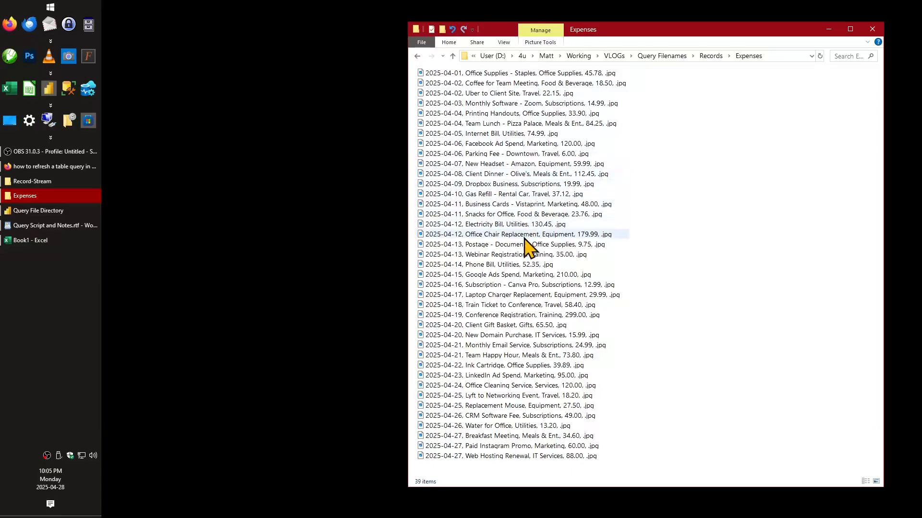
click(528, 335)
double_click(528, 335)
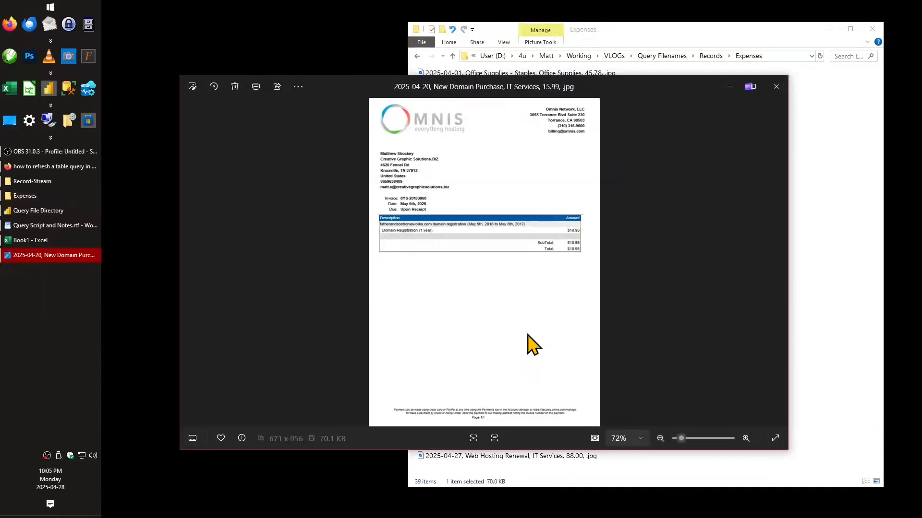
click(747, 91)
click(910, 19)
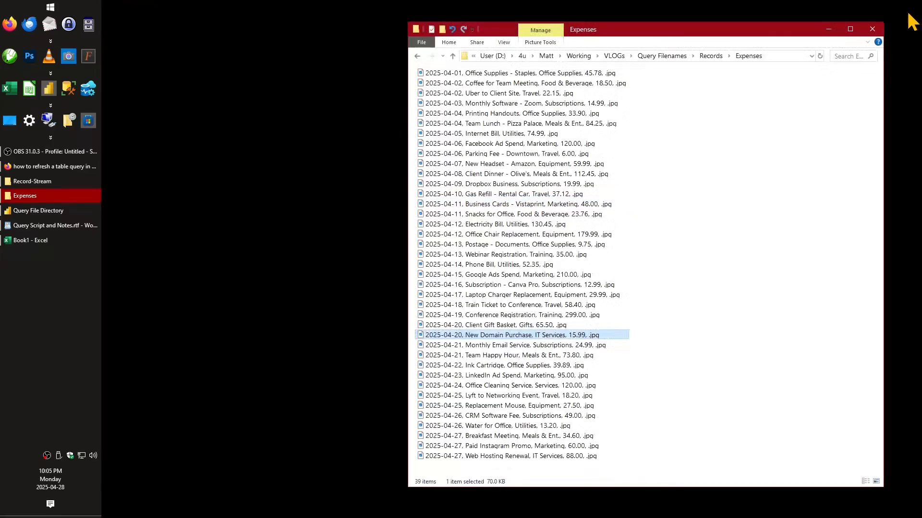
Open the Production Plans folder within Records and preview the CF-3004 Oven Tall Cabinet PDF
click(716, 56)
click(450, 94)
double_click(450, 93)
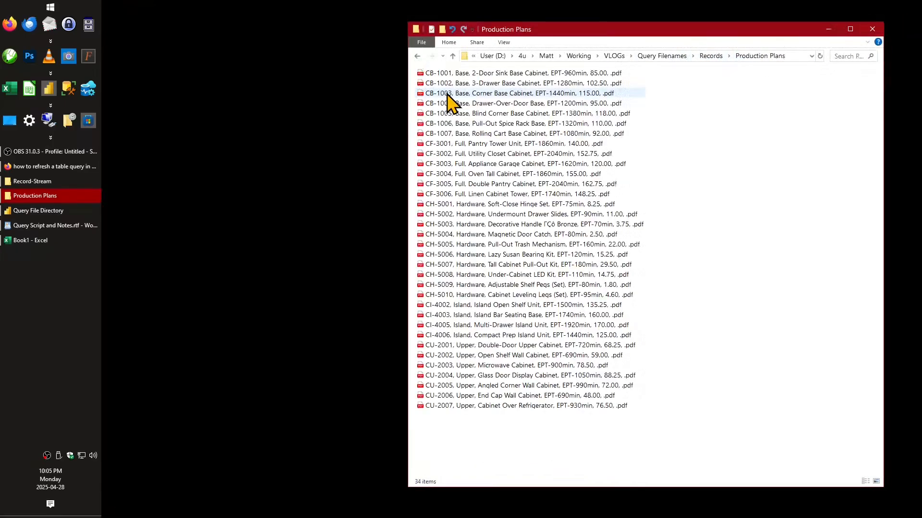
click(523, 174)
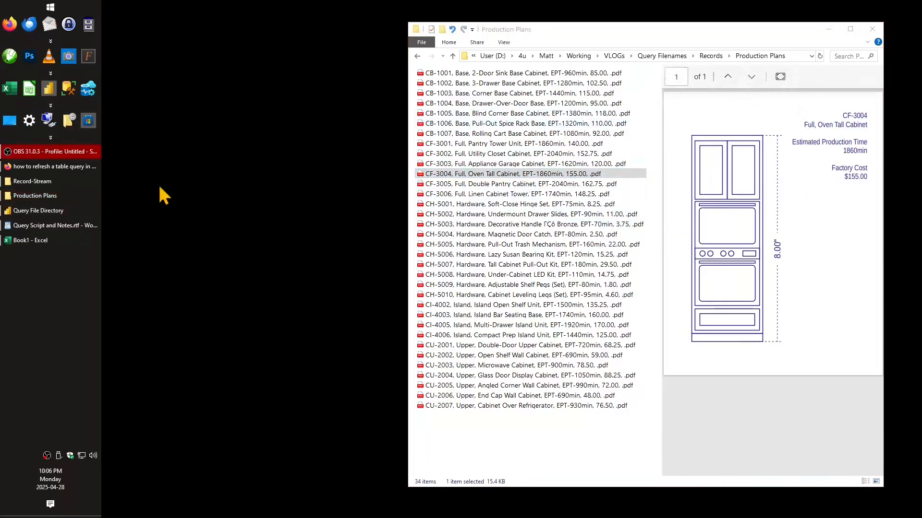
Back in Excel, open the Corrospondence query in Power Query Editor and remove all columns except Name
click(48, 239)
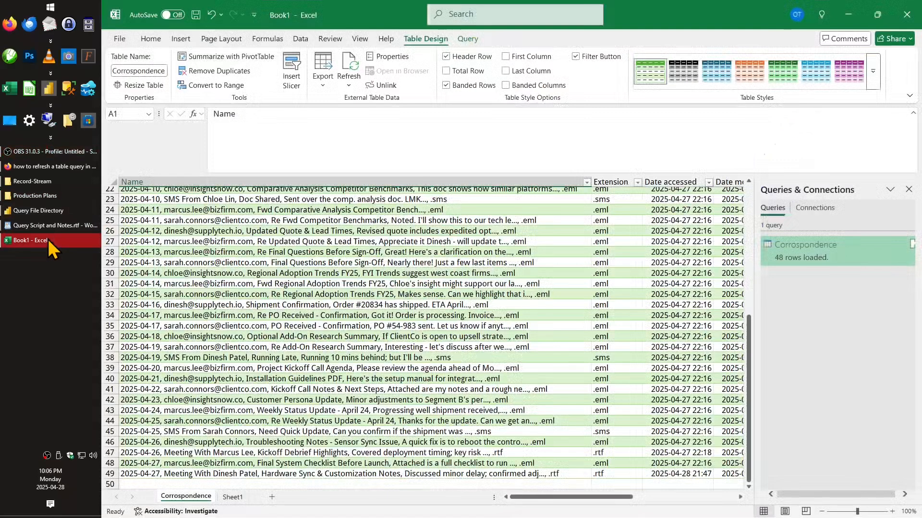
double_click(811, 255)
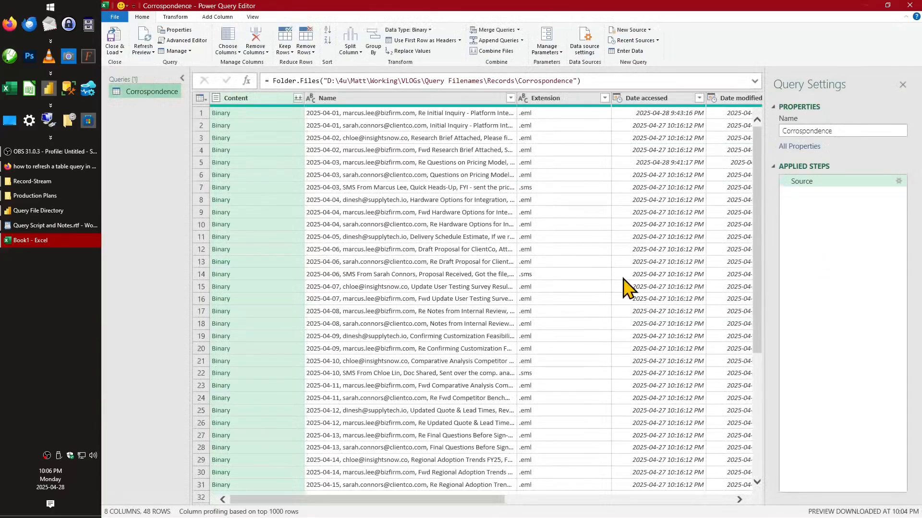
click(454, 101)
right_click(454, 102)
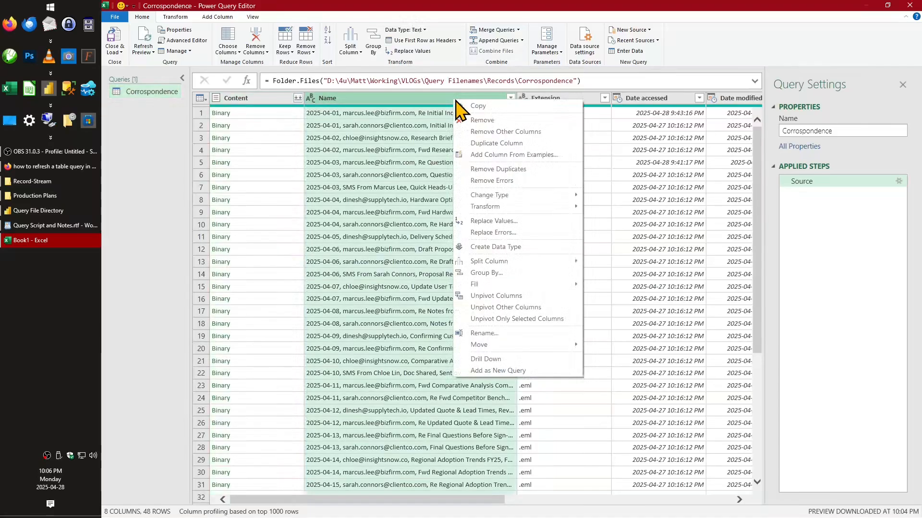
click(552, 132)
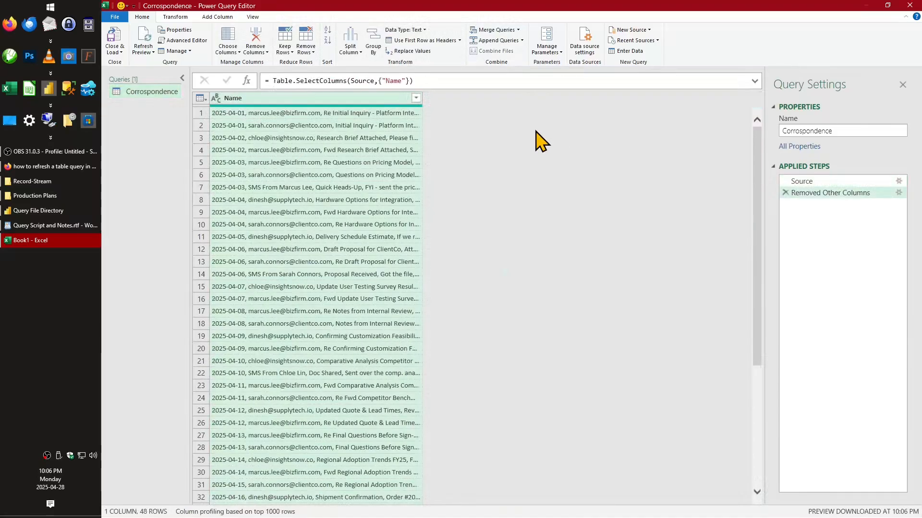
Split the Name column by the comma delimiter at each occurrence and check a cell in the second resulting column
right_click(331, 105)
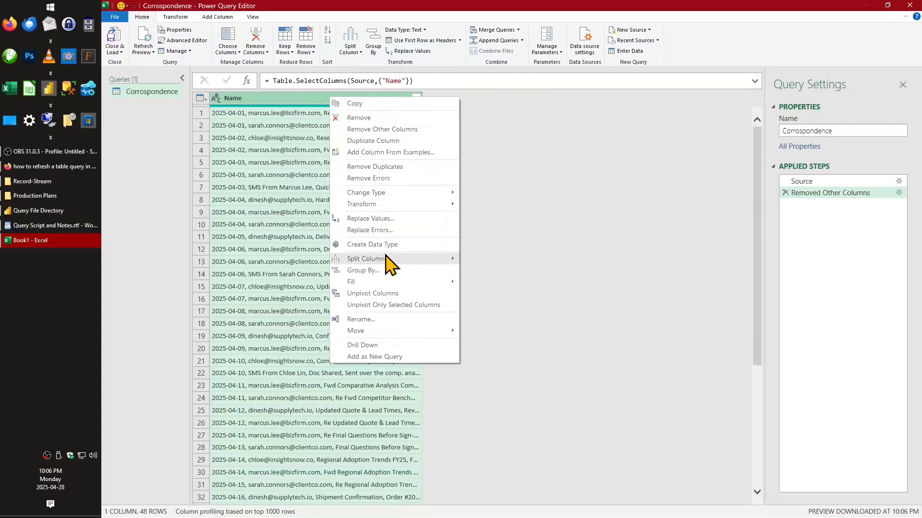
mouse_move(384, 259)
click(514, 262)
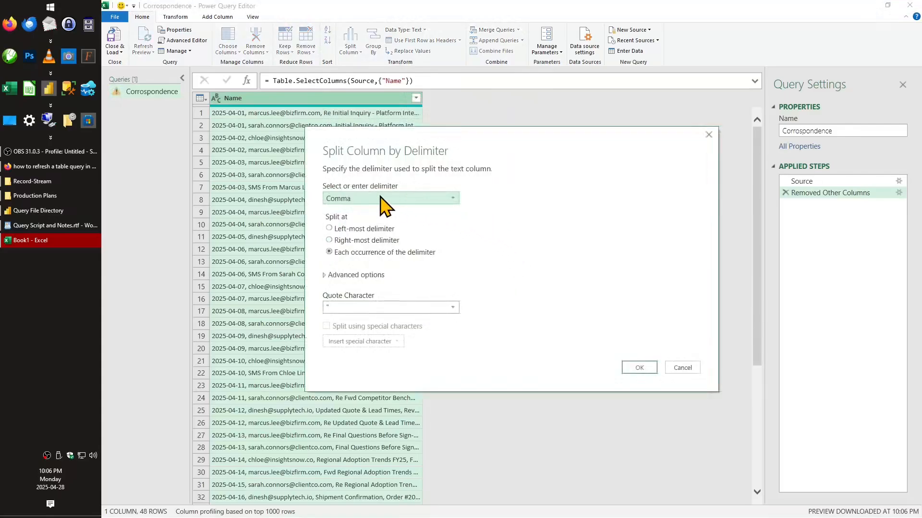
click(641, 367)
click(351, 299)
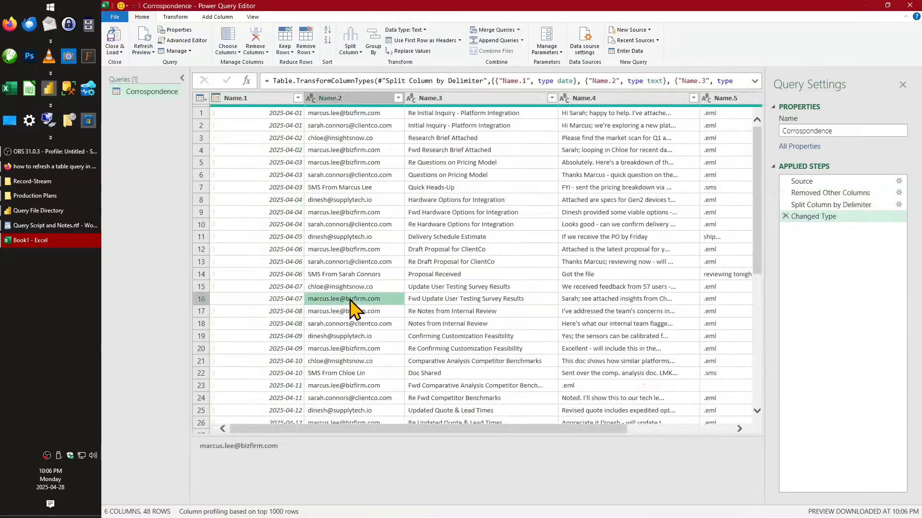
drag(233, 447, 193, 447)
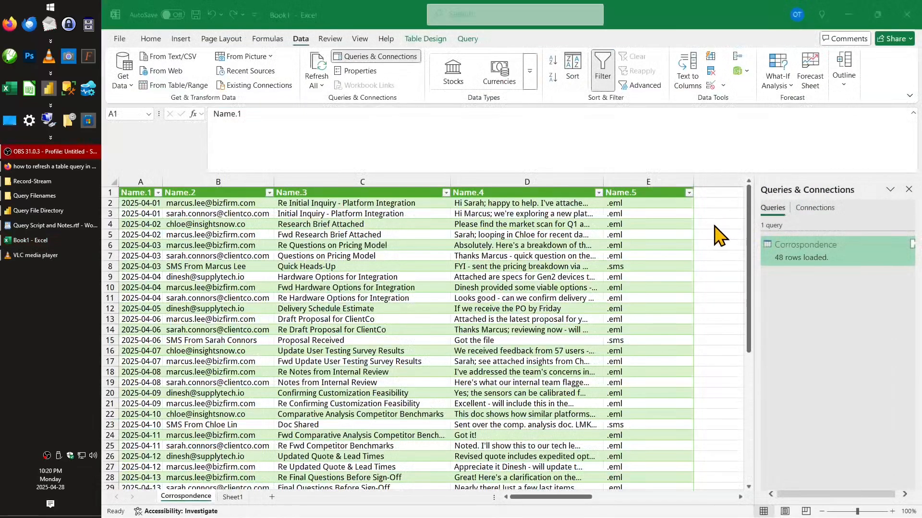
Filter the Name.5 column of the Corrospondence table to only .rtf and select the last remaining entry in Name.4
mouse_move(747, 210)
mouse_down()
mouse_move(754, 314)
mouse_move(764, 207)
mouse_up()
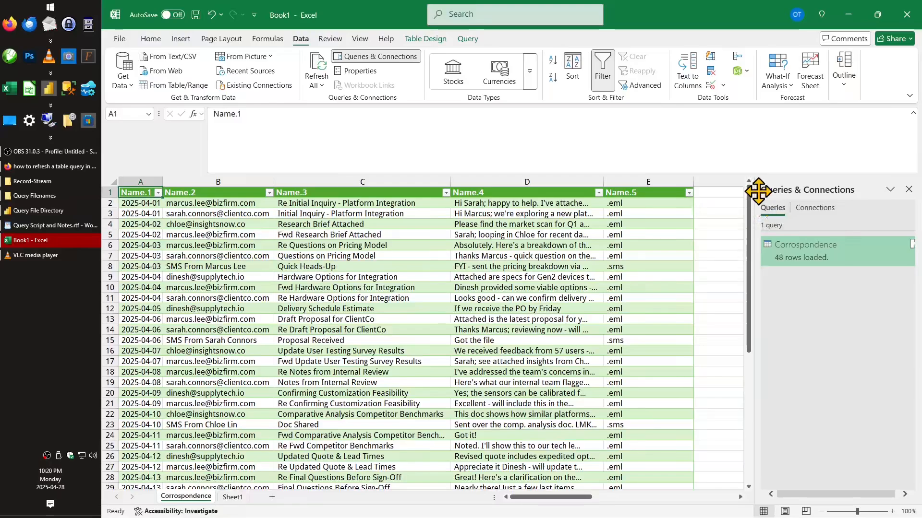
click(689, 193)
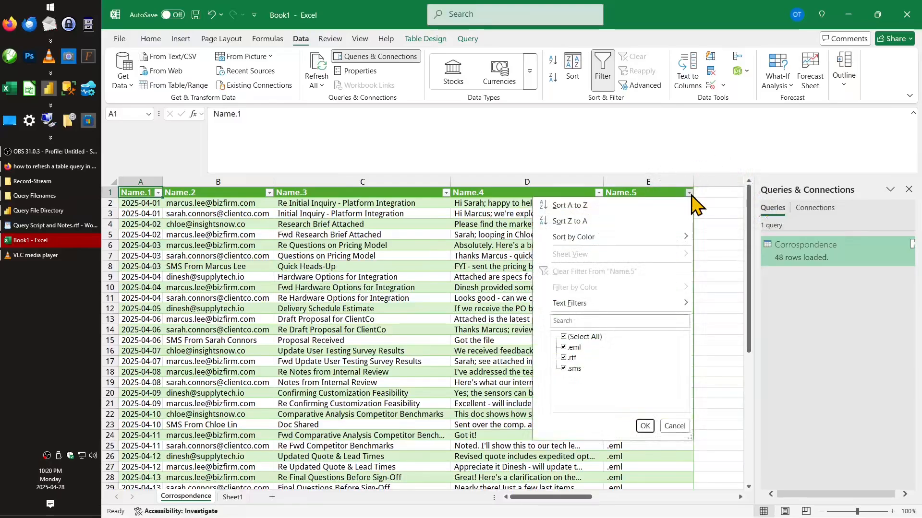
click(567, 336)
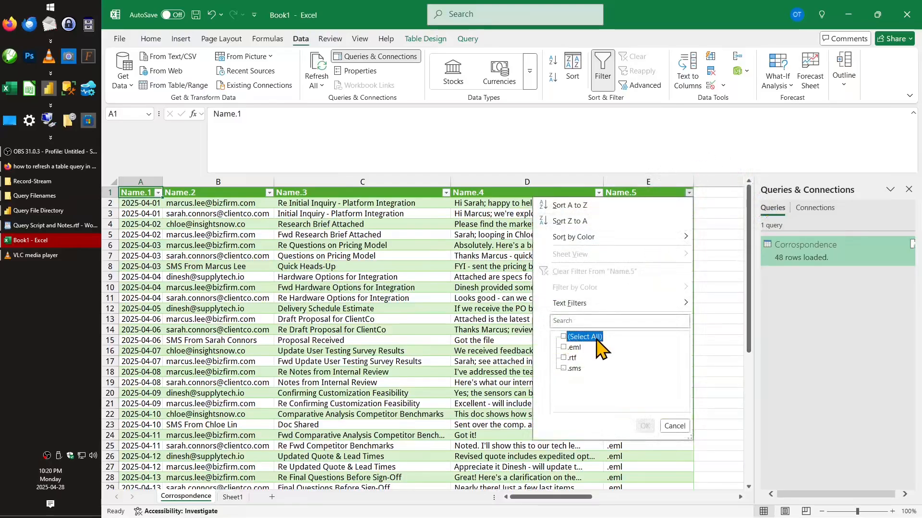
click(571, 358)
click(645, 426)
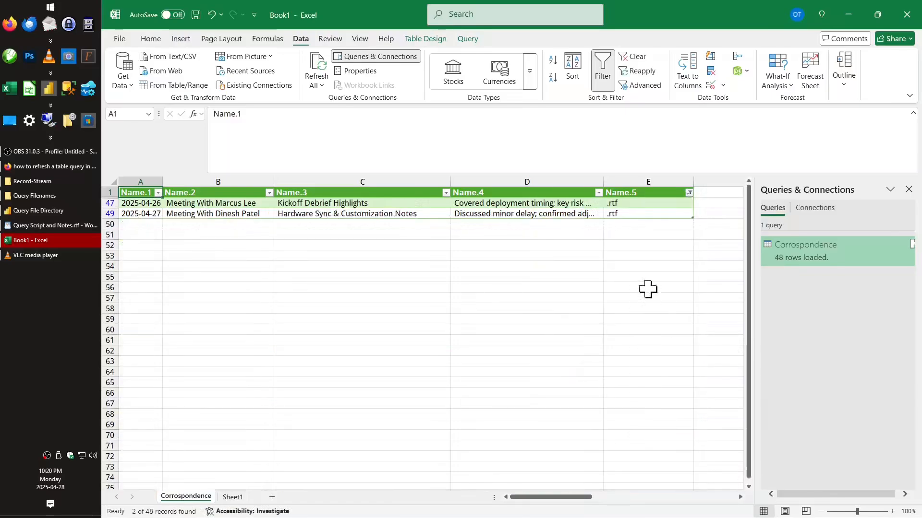
click(546, 212)
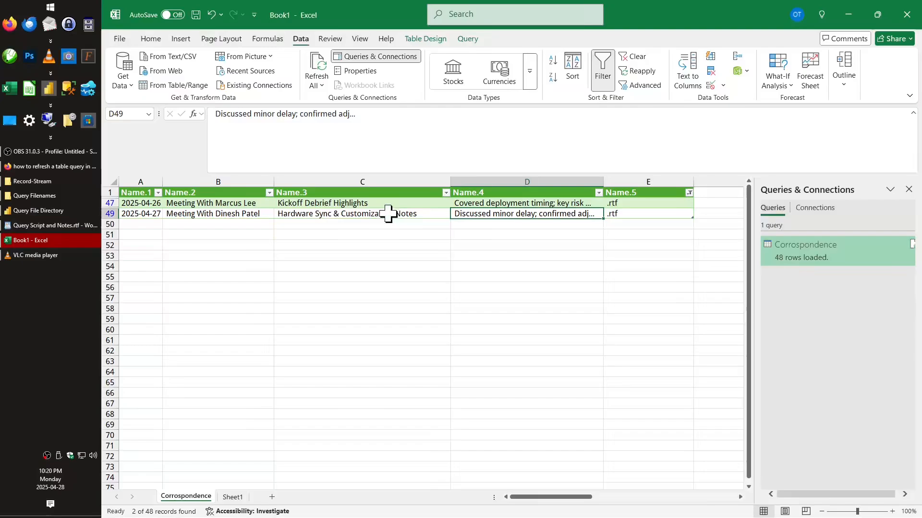
Leave Excel for the Query File Directory report in Power BI, enlarge its window and display Page 3 at 140% zoom
click(248, 213)
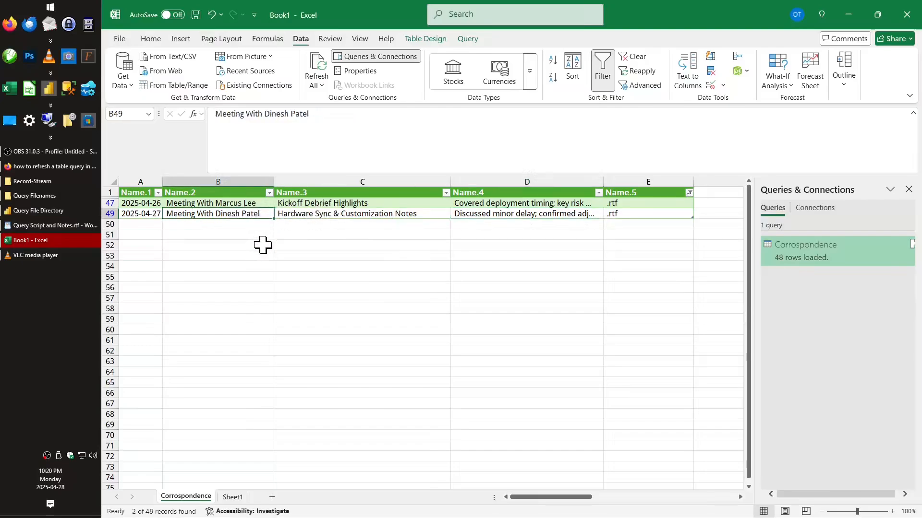
click(848, 14)
click(828, 29)
click(54, 210)
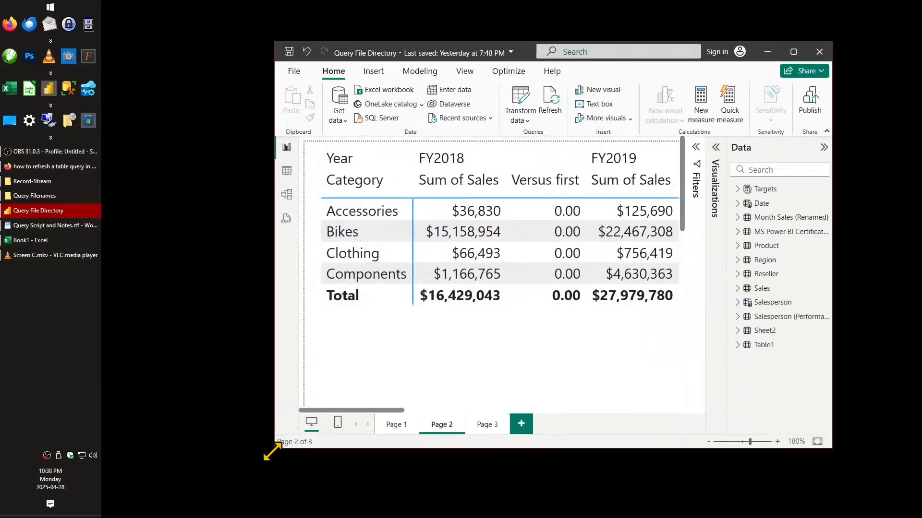
drag(272, 451, 201, 478)
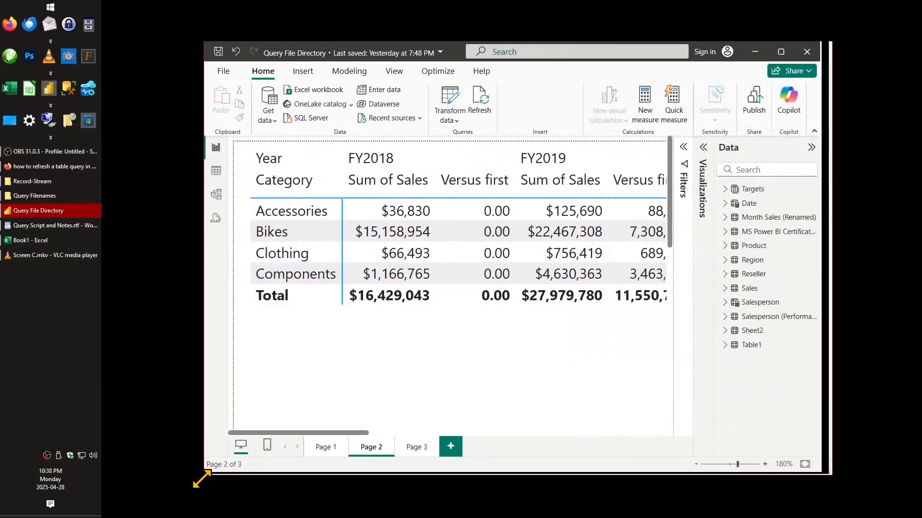
click(415, 452)
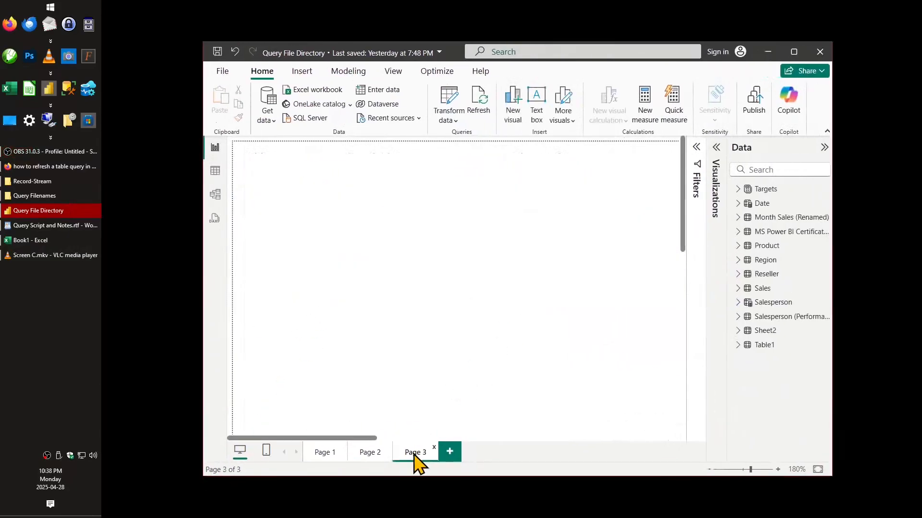
scroll(558, 288, down, 2)
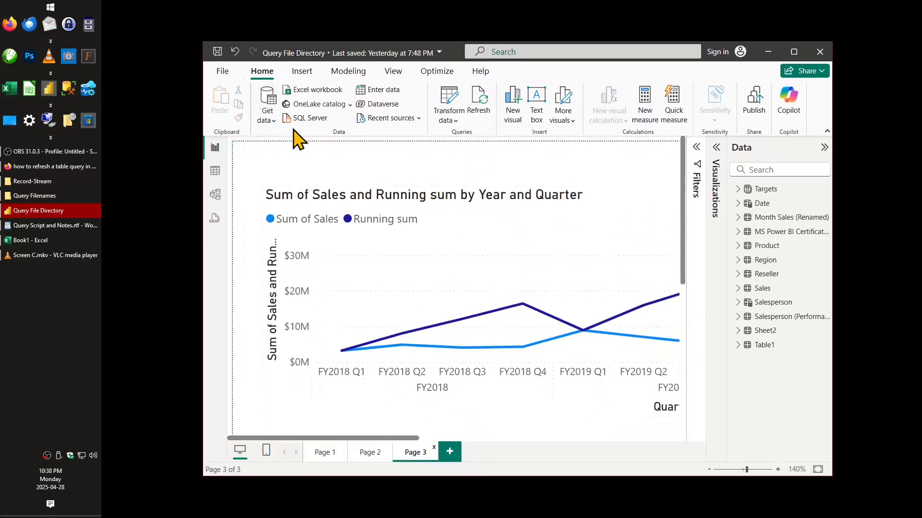
Import the file list of the Expenses folder within Records into the report, using the Folder data source
click(276, 124)
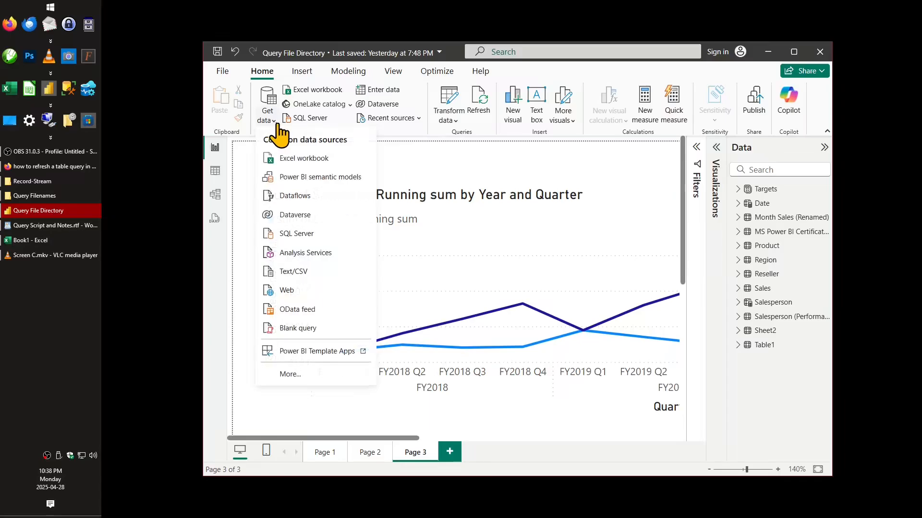
click(302, 373)
click(361, 159)
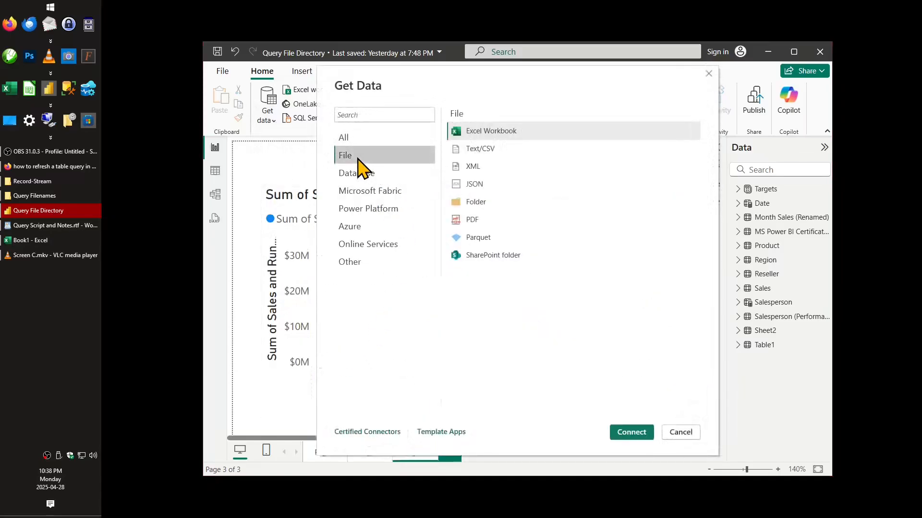
double_click(498, 201)
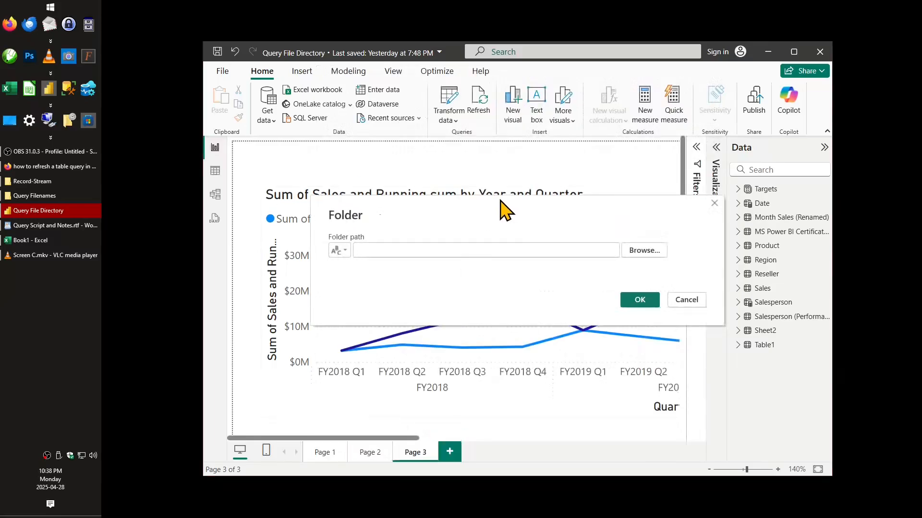
click(48, 196)
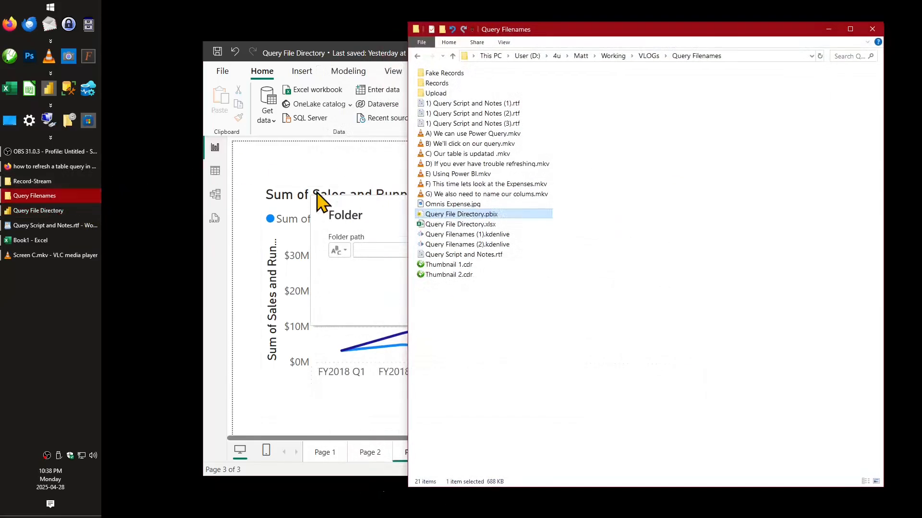
double_click(445, 87)
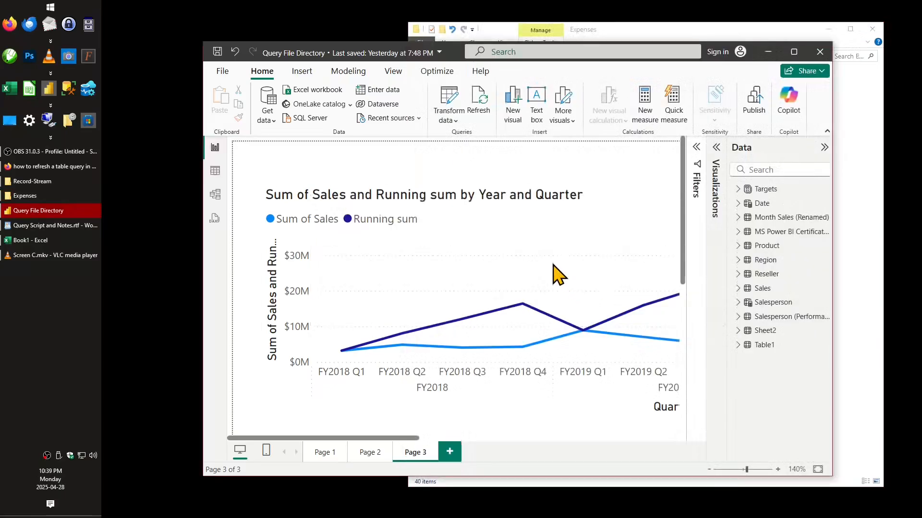
click(566, 396)
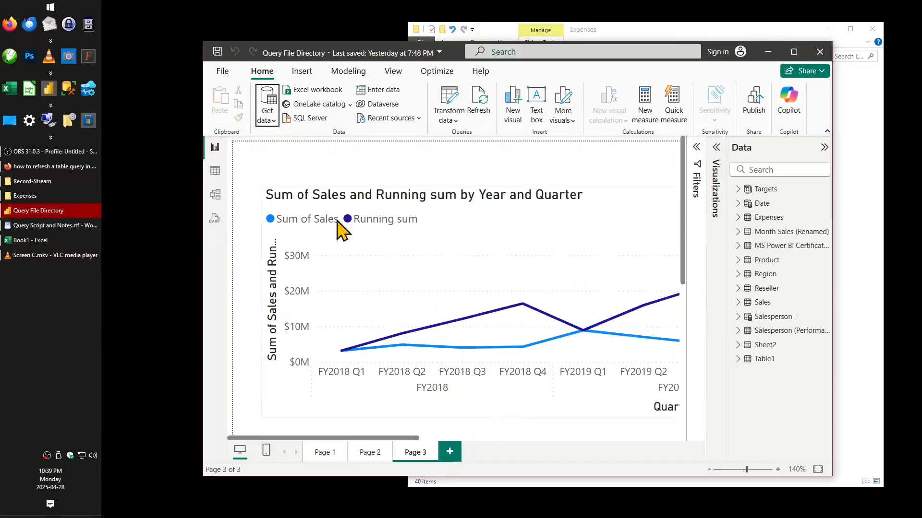
In the maximized model view, expand the Expenses table's fields and open its query for editing
click(214, 195)
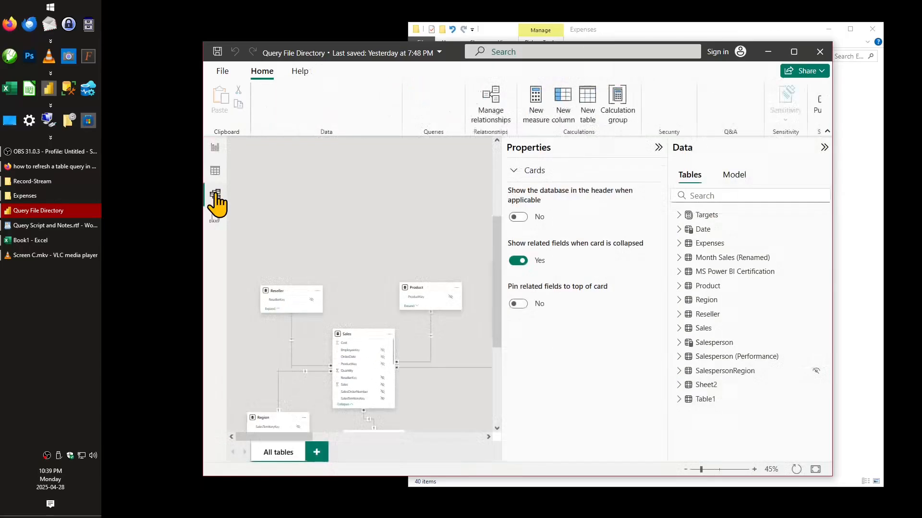
click(680, 244)
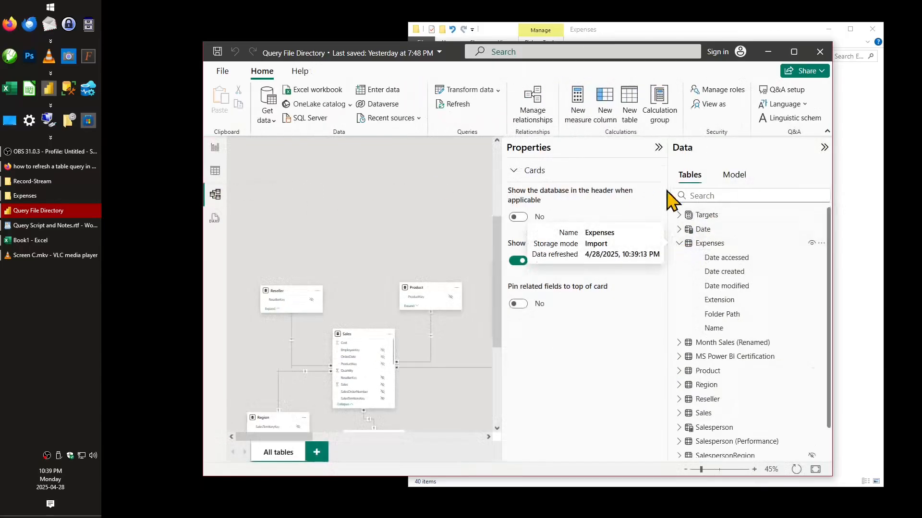
click(658, 148)
click(794, 53)
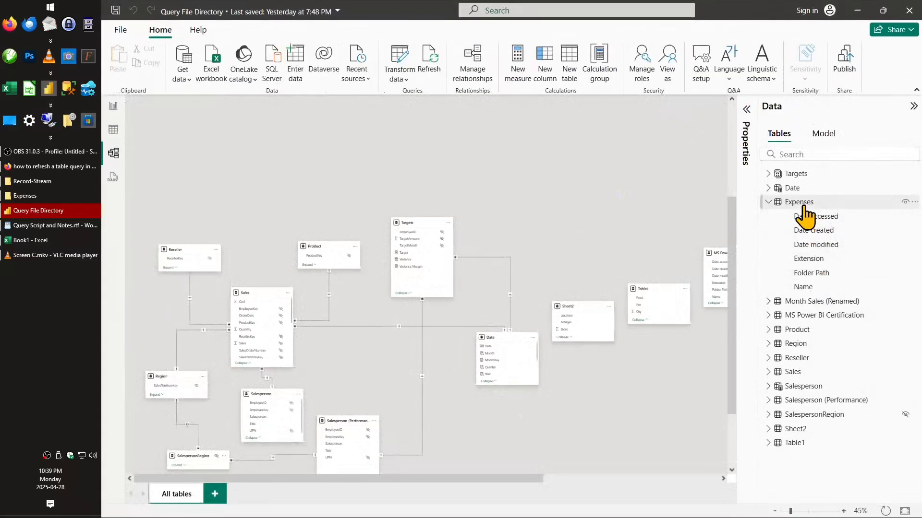
right_click(884, 204)
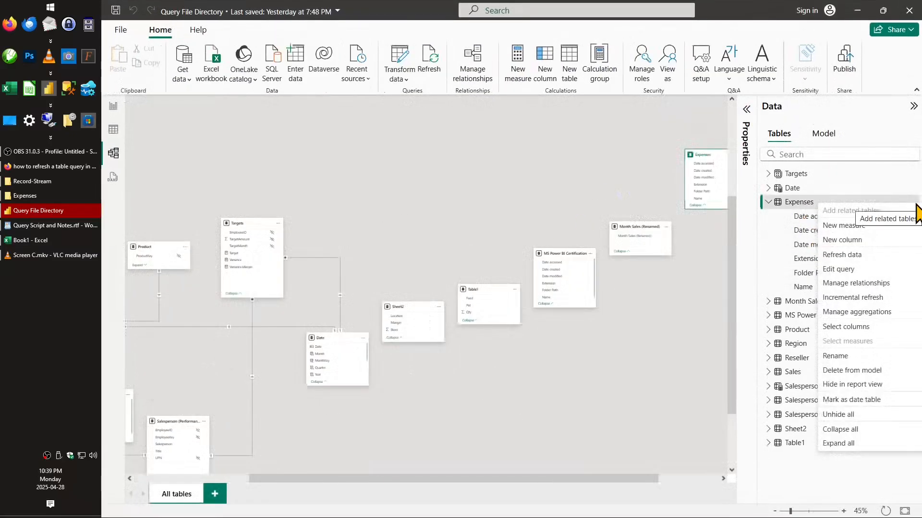
click(874, 271)
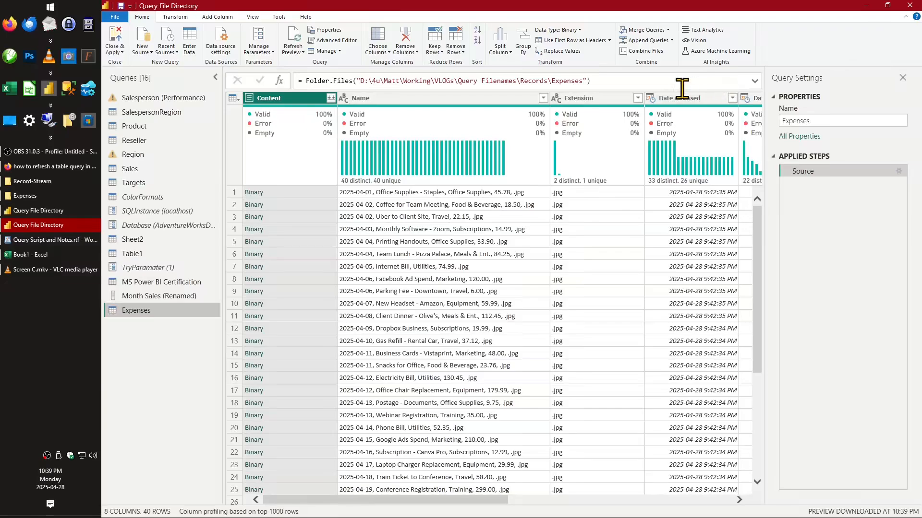
Remove all columns except Name from the Expenses query and split Name by a custom delimiter at each occurrence
right_click(403, 99)
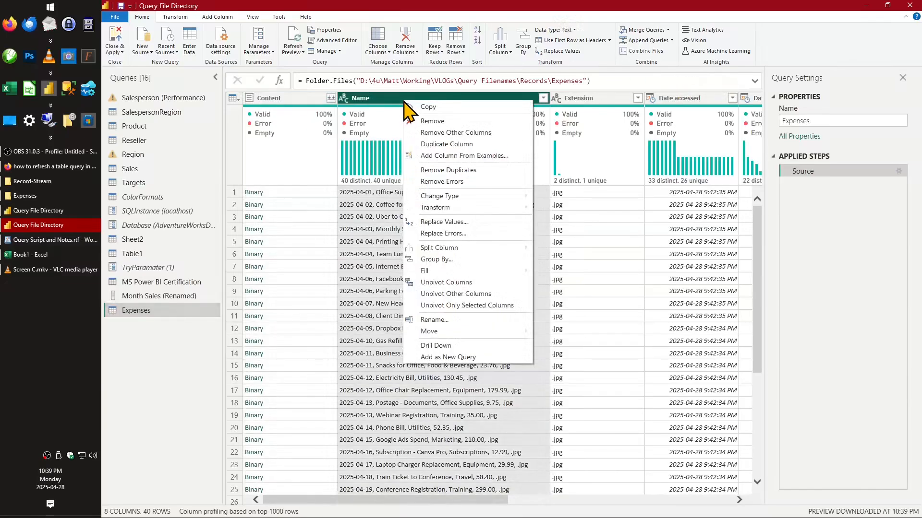
click(468, 135)
right_click(393, 99)
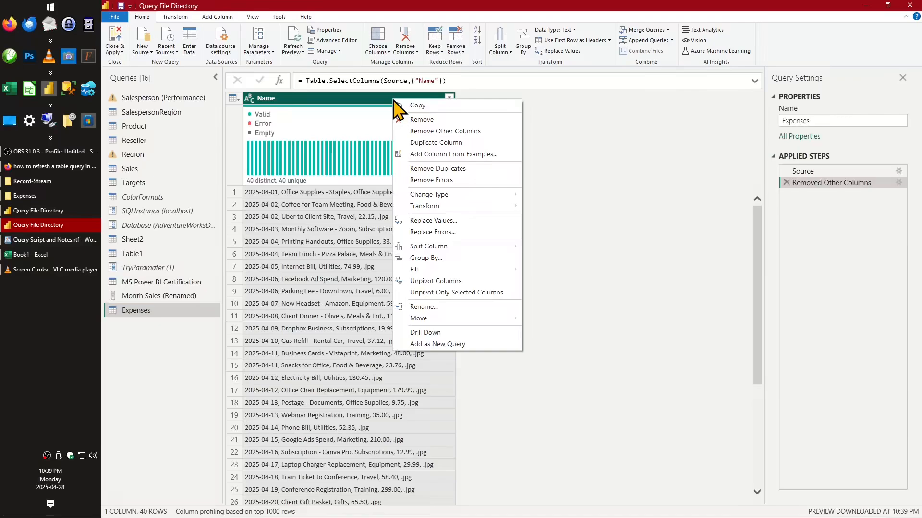
mouse_move(455, 247)
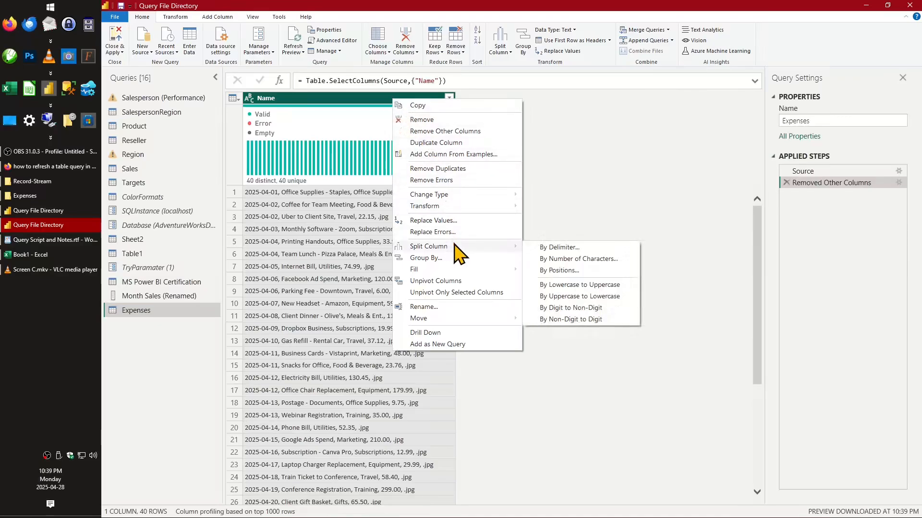
click(559, 248)
click(405, 189)
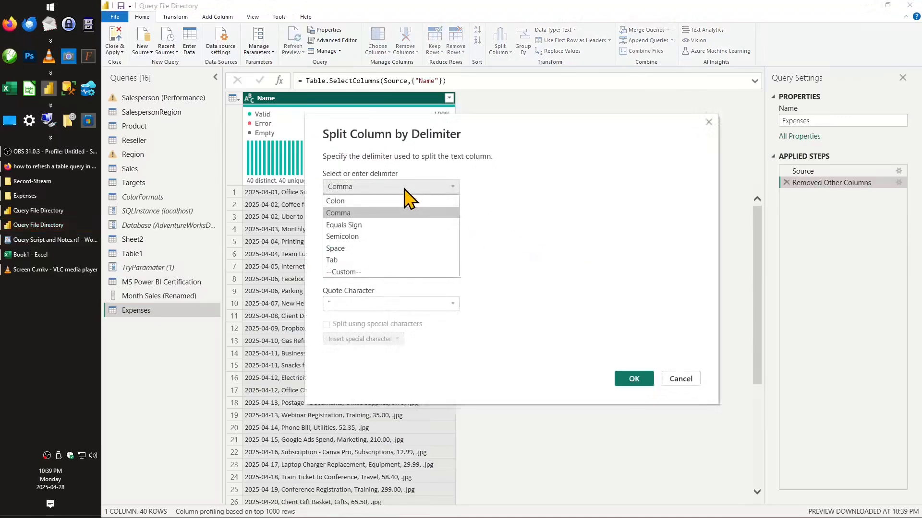
click(344, 271)
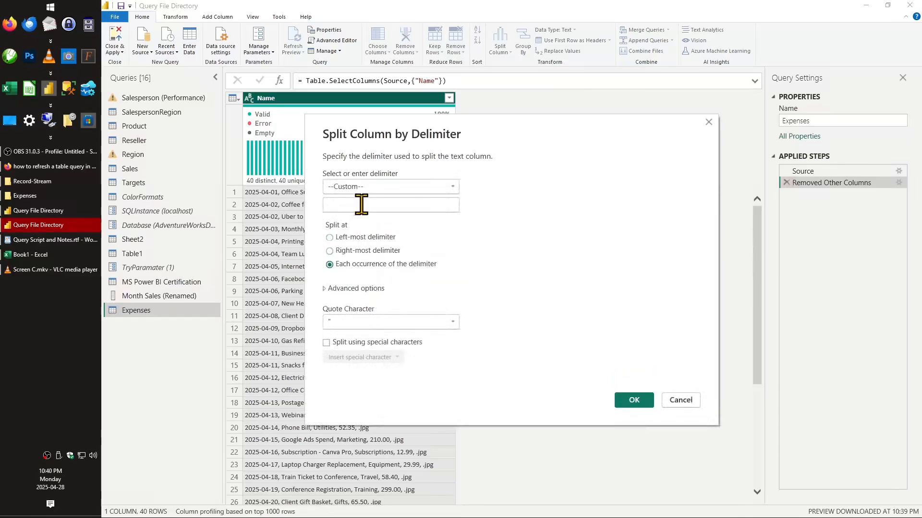
click(633, 400)
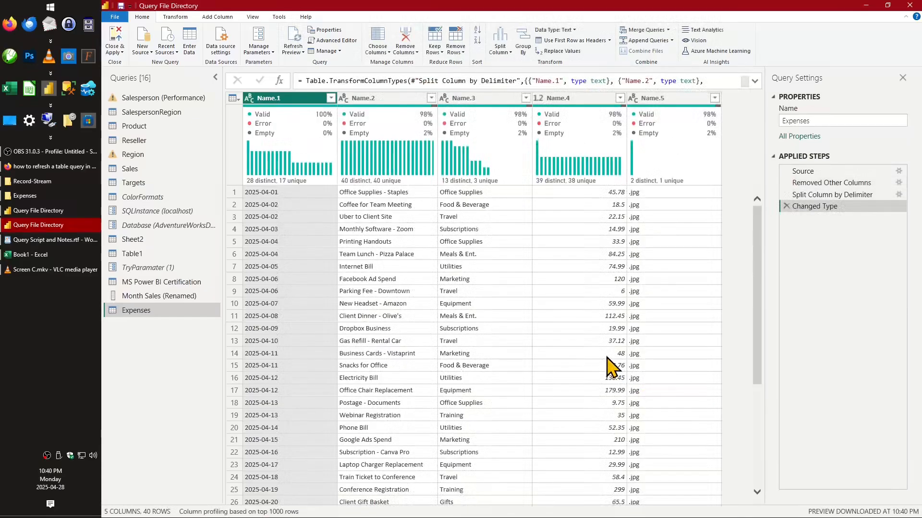
Rename the Name.1 column to Date and the Name.2 column to Purchase
double_click(295, 97)
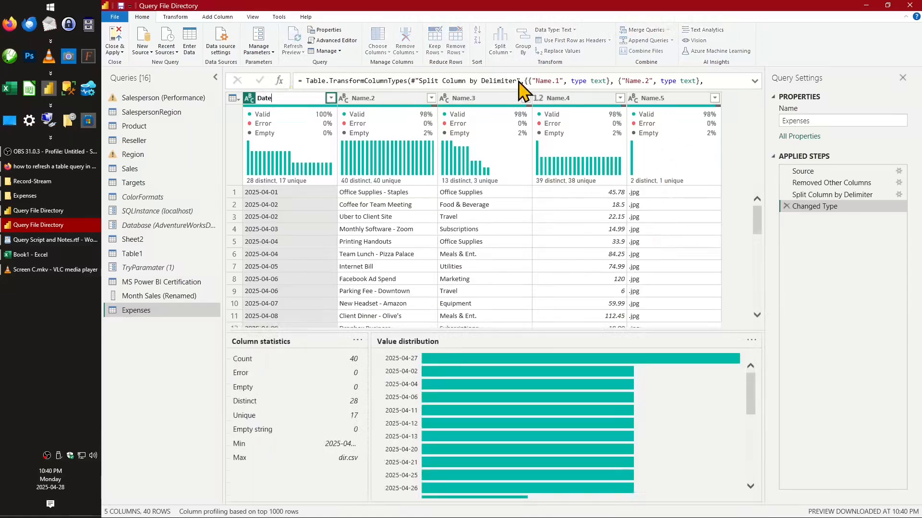
text(Date)
key(Return)
double_click(399, 98)
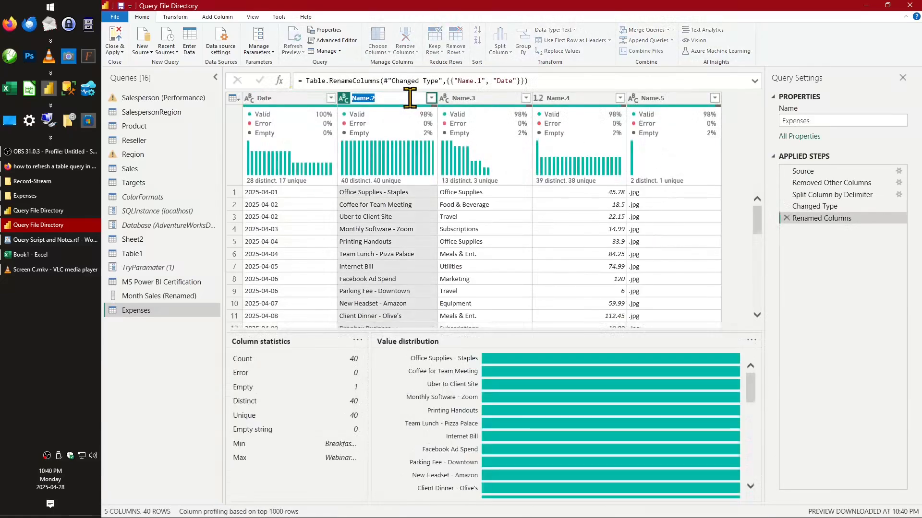
text(Purchase)
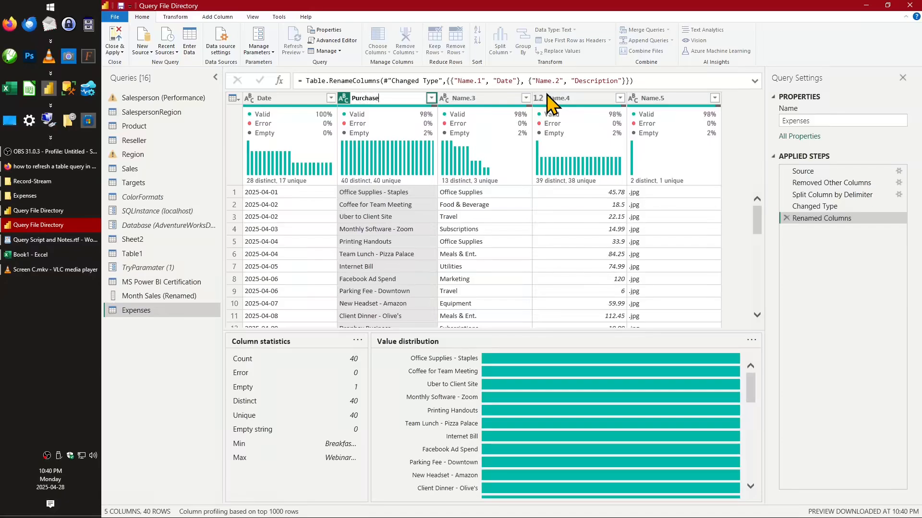
key(Return)
Rename the Name.3 column to Department and the Name.4 column to Expense
double_click(490, 98)
text(Depar)
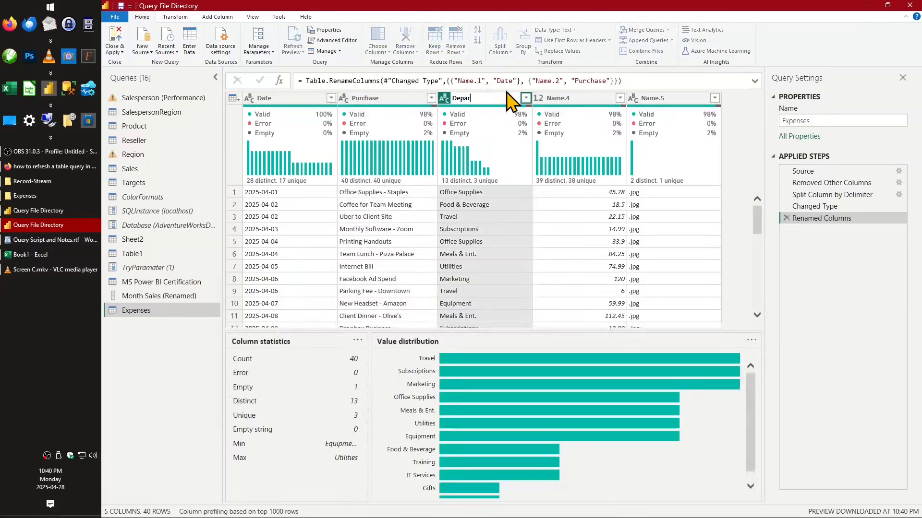
text(tment)
key(Return)
double_click(562, 97)
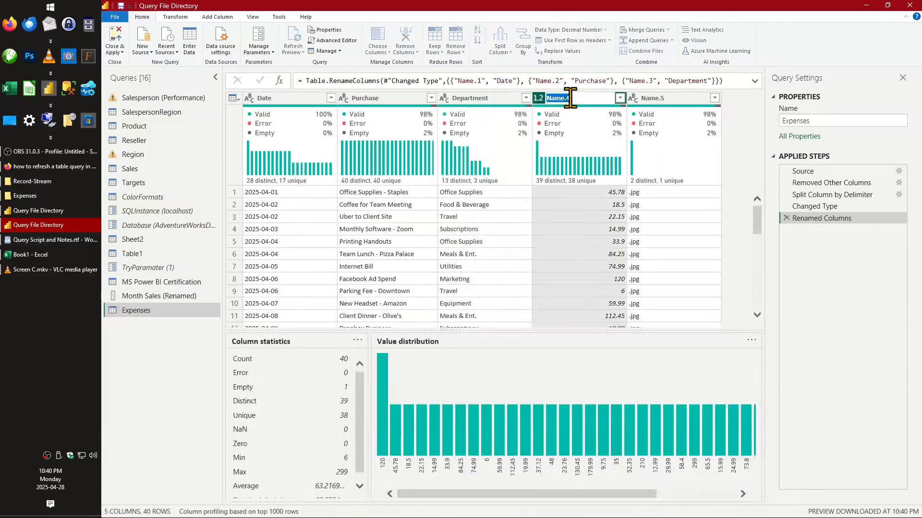
text(Expense)
key(Return)
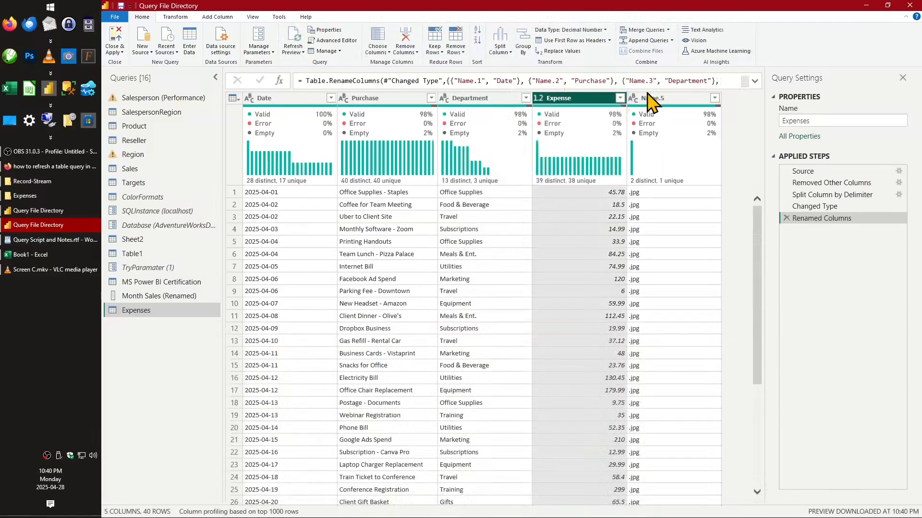
Remove the Name.5 column from the Expenses query, then close the editor and apply the changes
right_click(664, 98)
click(703, 118)
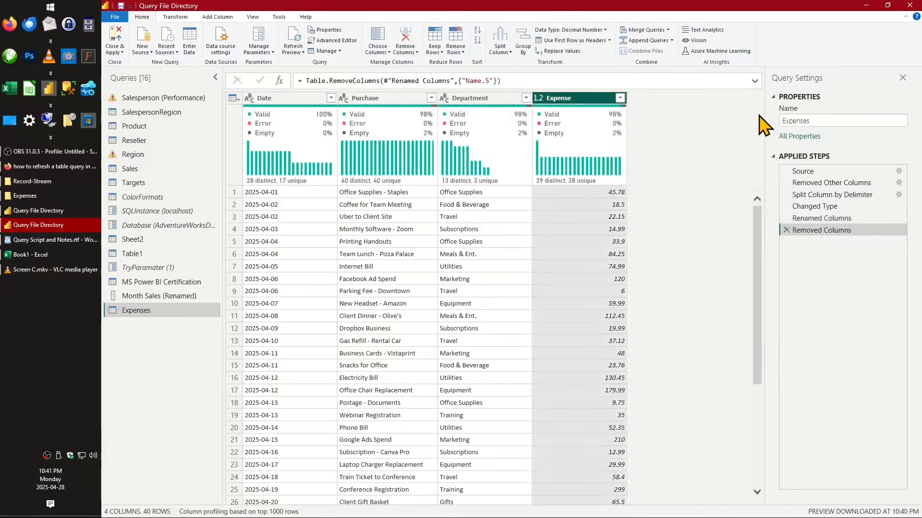
click(115, 42)
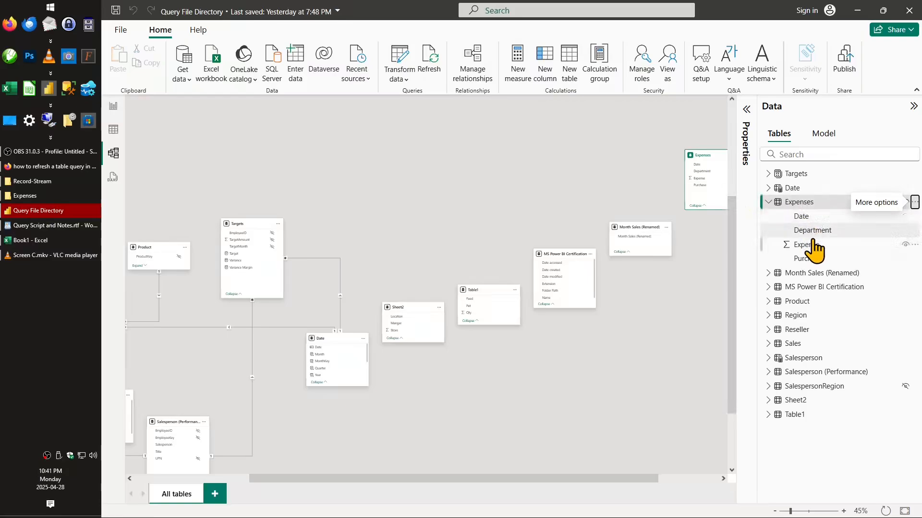
Place the Expenses table near the Date table in the model and create an active many-to-one relationship between their Date columns
scroll(418, 413, up, 5)
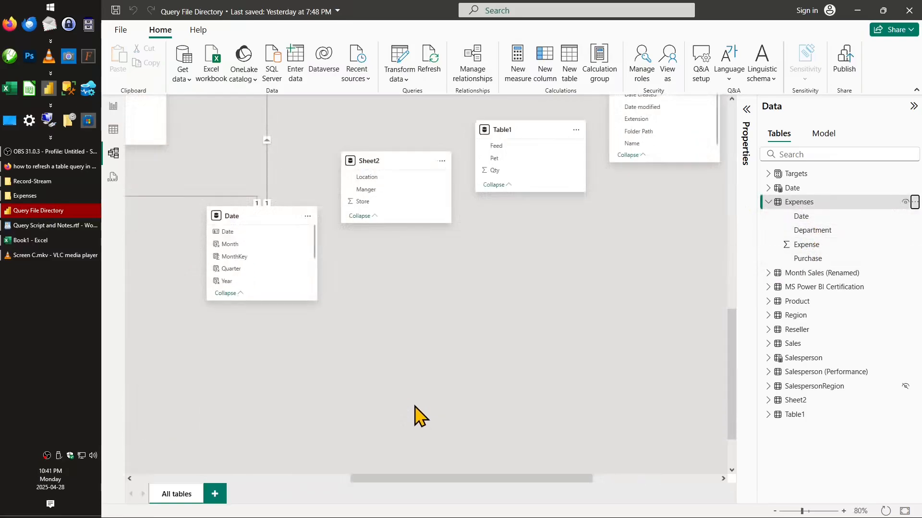
drag(792, 204, 439, 322)
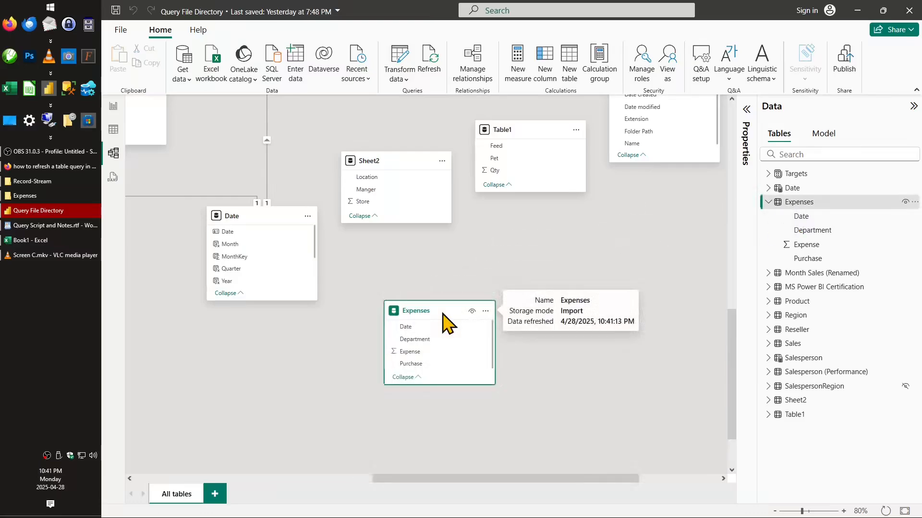
click(417, 327)
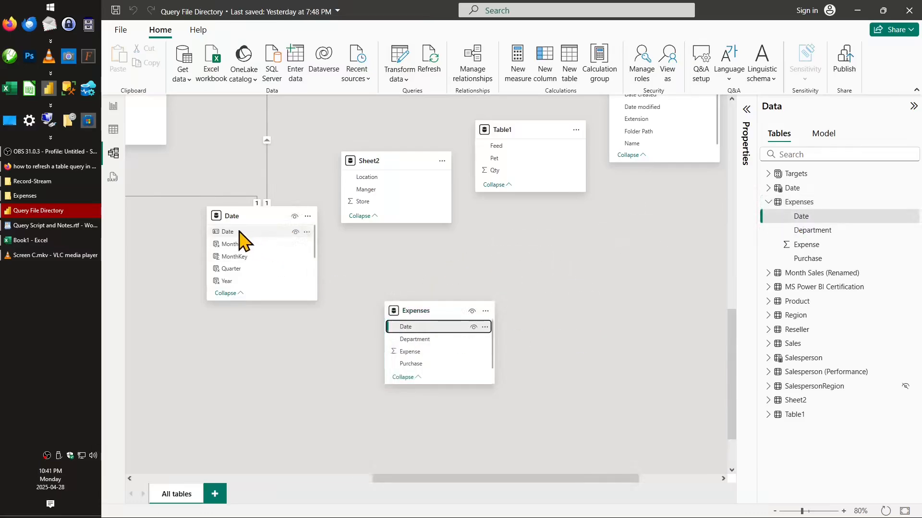
click(235, 232)
drag(407, 331, 251, 235)
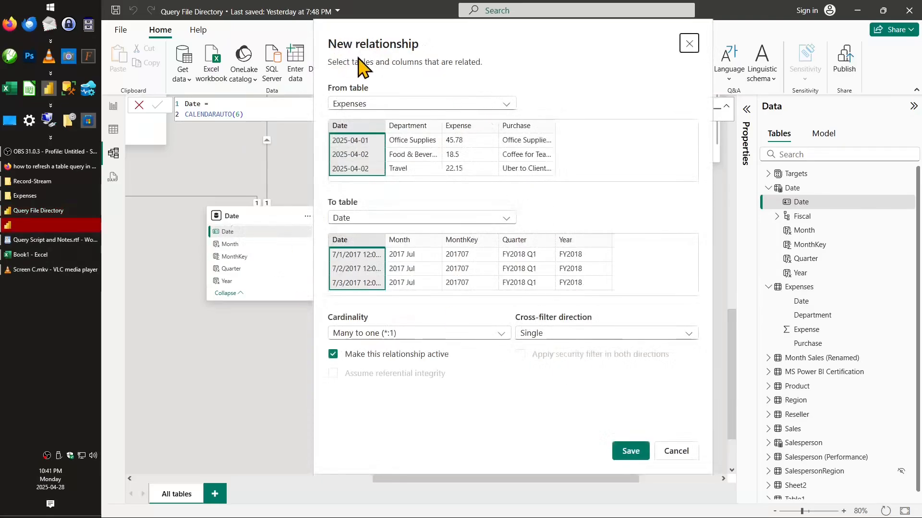
click(406, 326)
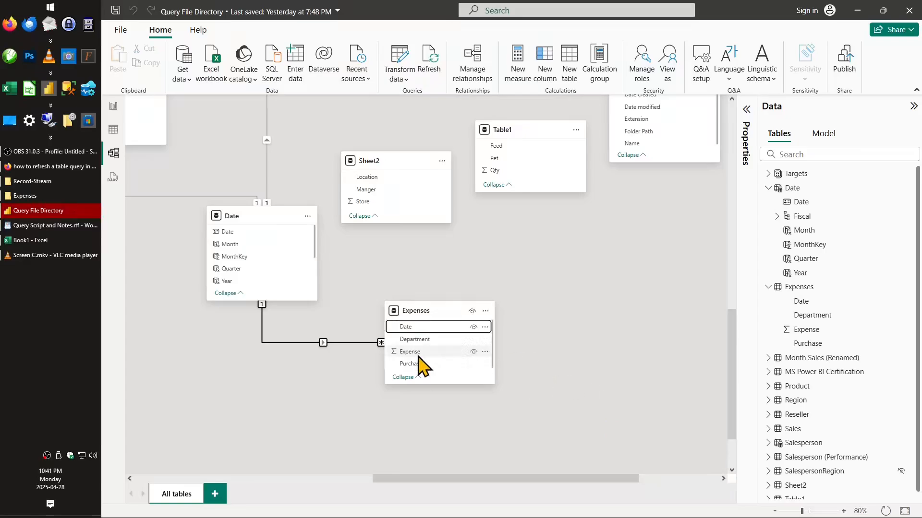
Switch to the Expenses folder, export its file names from PowerShell with ls -name > dir.csv, and return to the dir.csv file
ctrl+scroll(336, 284, down, 3)
ctrl+scroll(312, 247, down, 2)
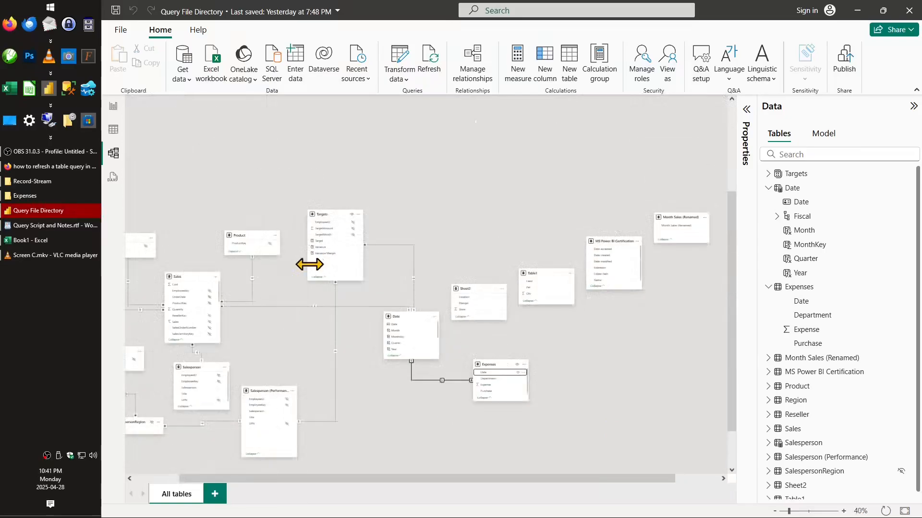
click(858, 12)
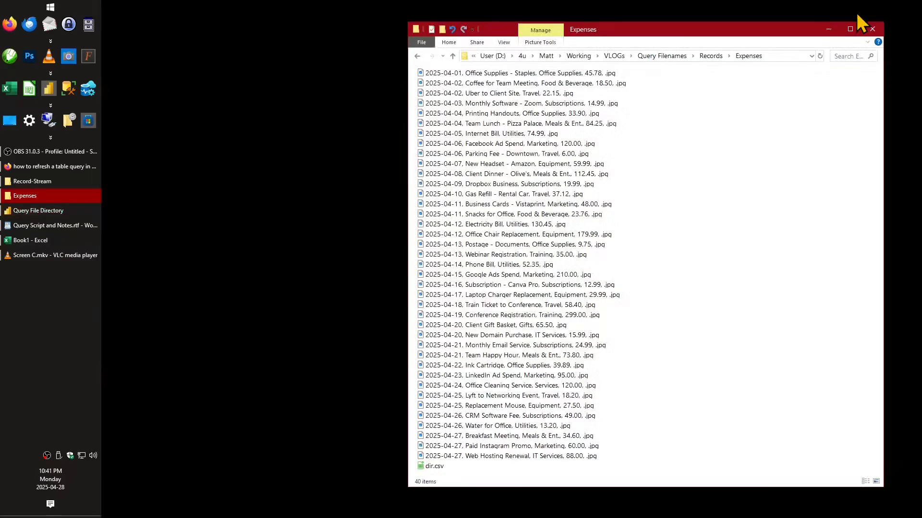
right_click(640, 303)
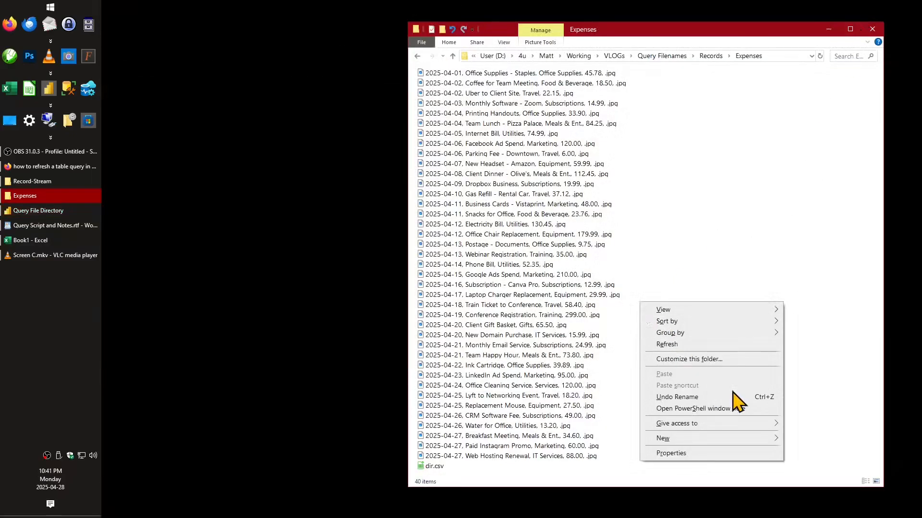
click(758, 409)
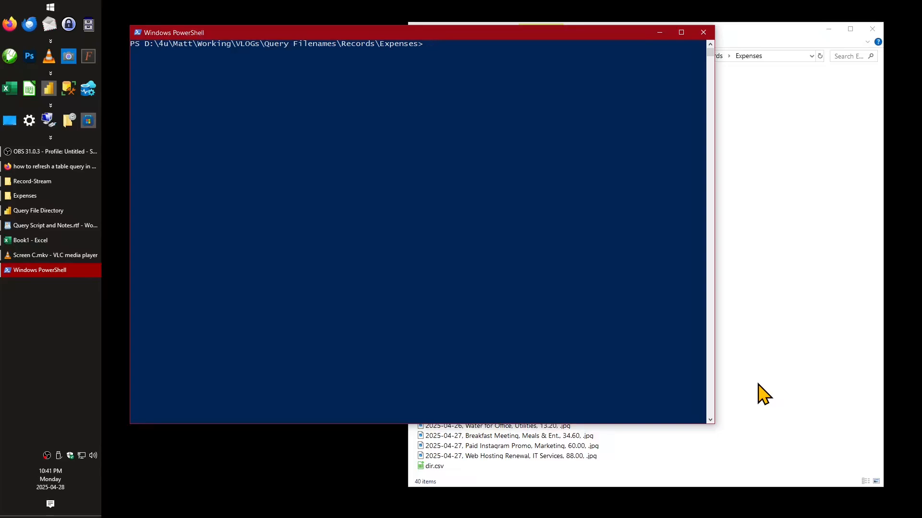
text(ls -name > dir.csv)
key(Return)
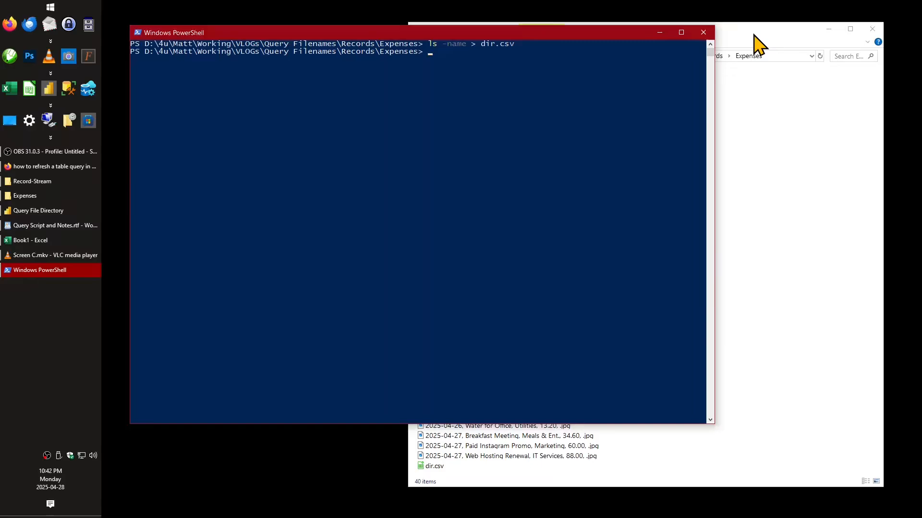
click(756, 38)
click(439, 469)
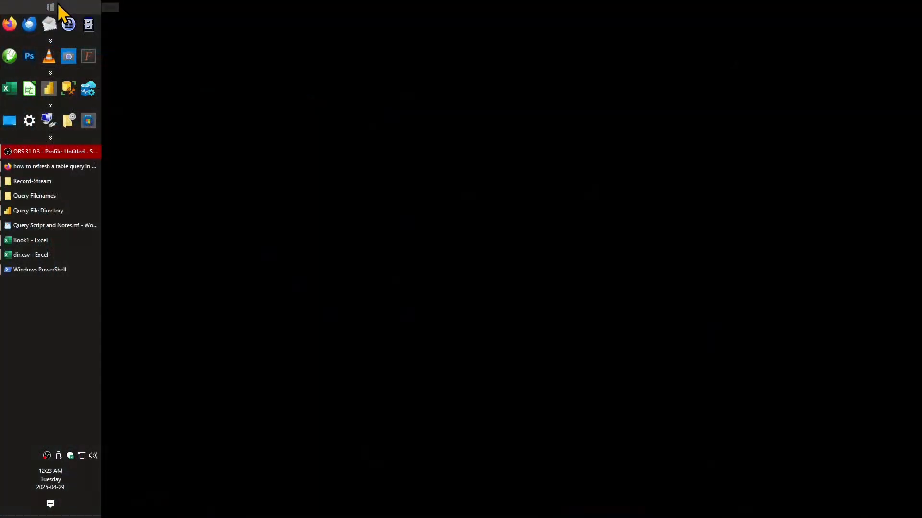
Find the Microsoft Store with a search for "store" and open it
click(59, 10)
text(store)
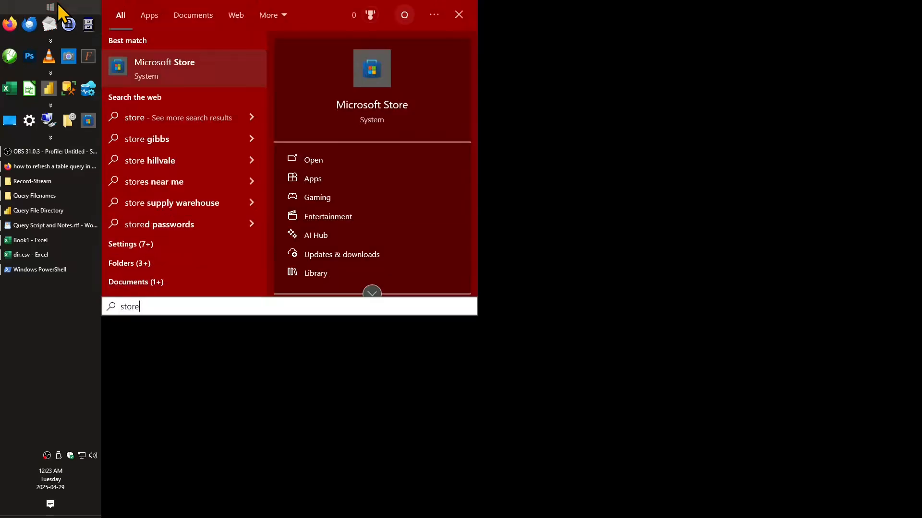
click(194, 86)
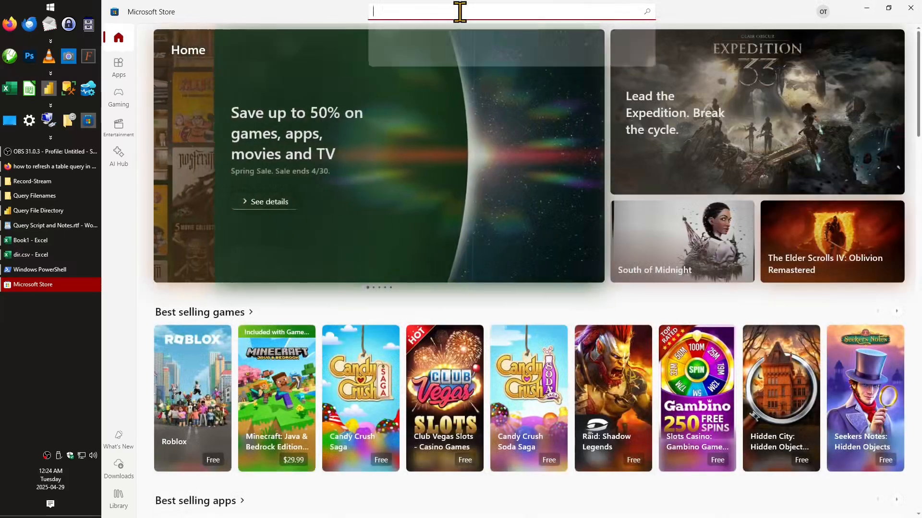
Search the store for "power bi" and view the Power BI Desktop app page
click(459, 12)
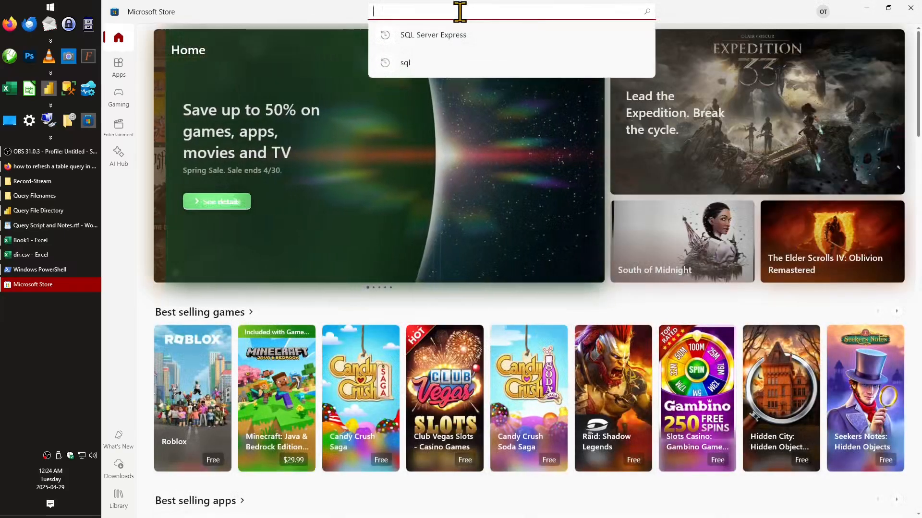
text(power bi)
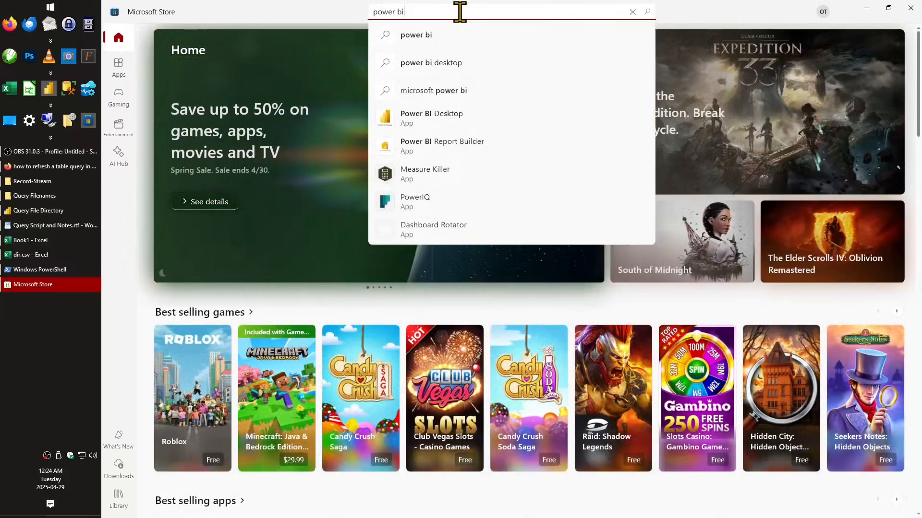
click(445, 119)
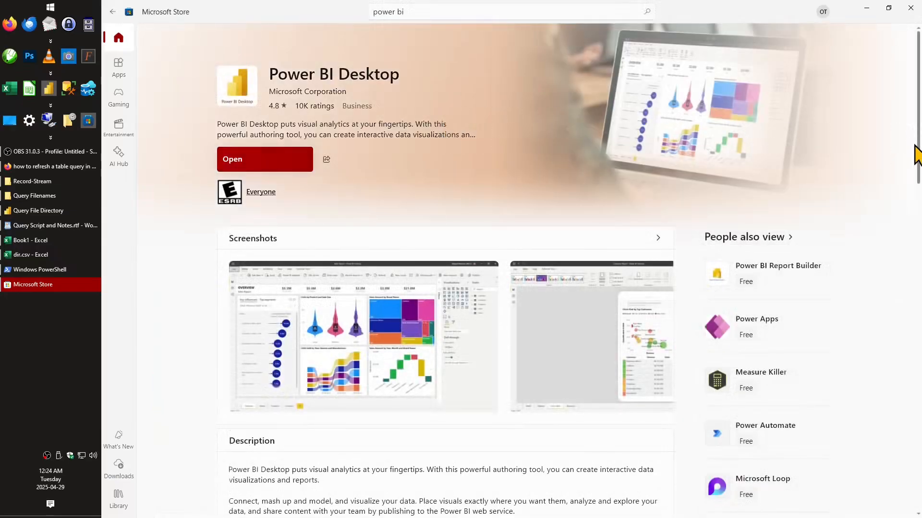
drag(918, 155, 915, 80)
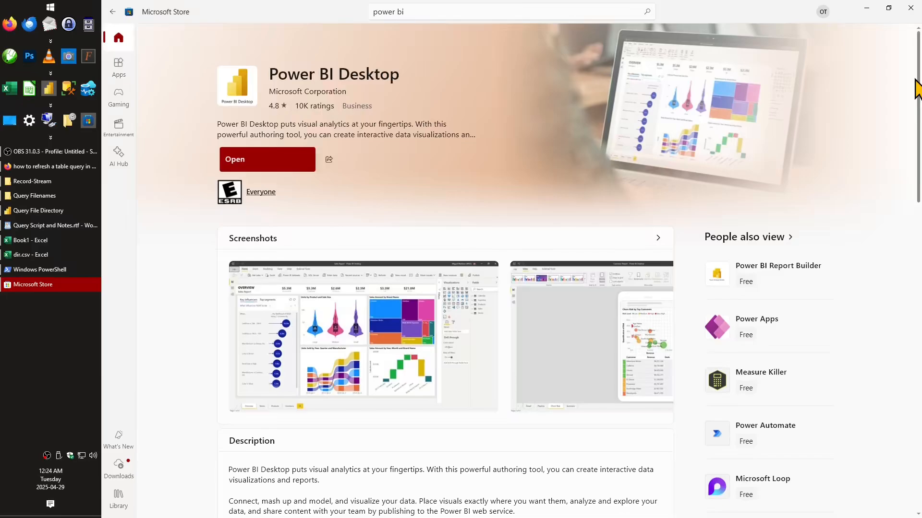